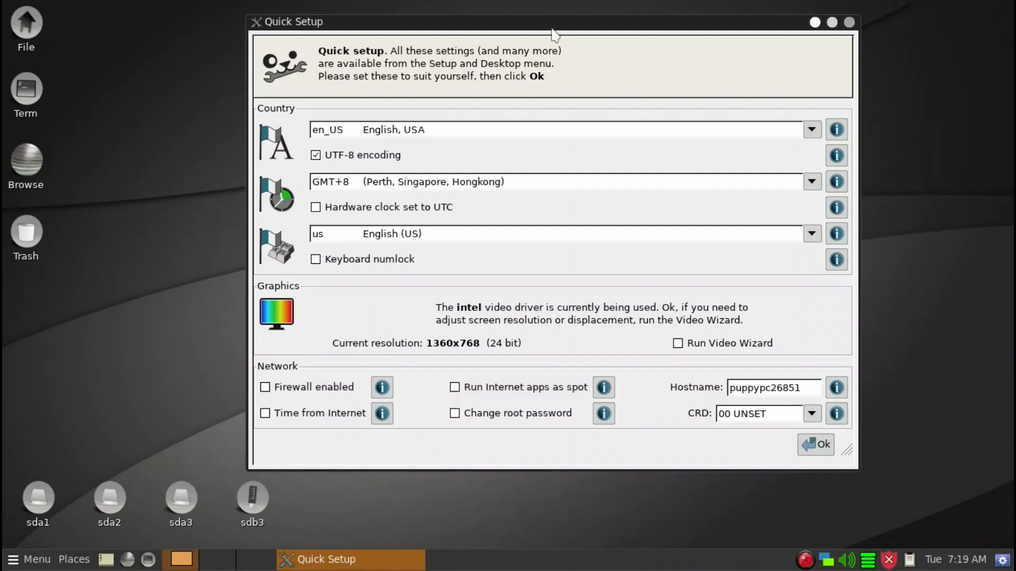
pyautogui.moveTo(550, 27); pyautogui.dragTo(802, 476)
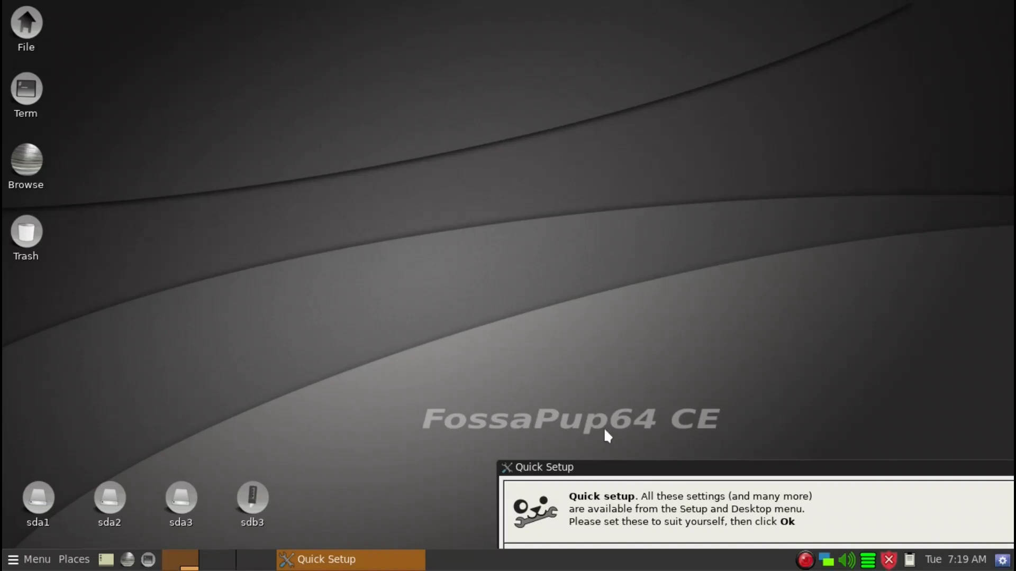
pyautogui.moveTo(704, 470); pyautogui.dragTo(451, 26)
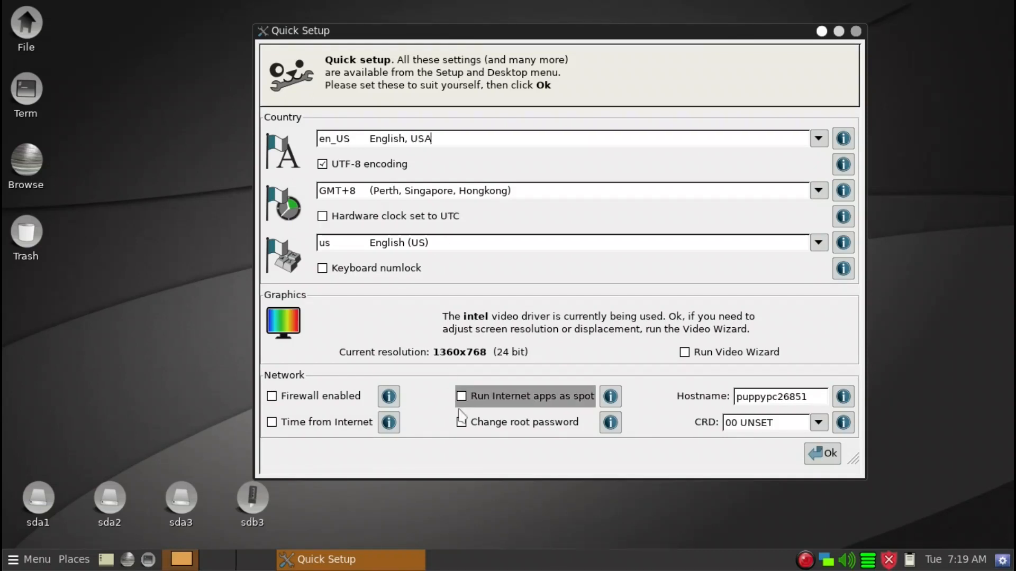
pyautogui.moveTo(557, 31); pyautogui.dragTo(535, 32)
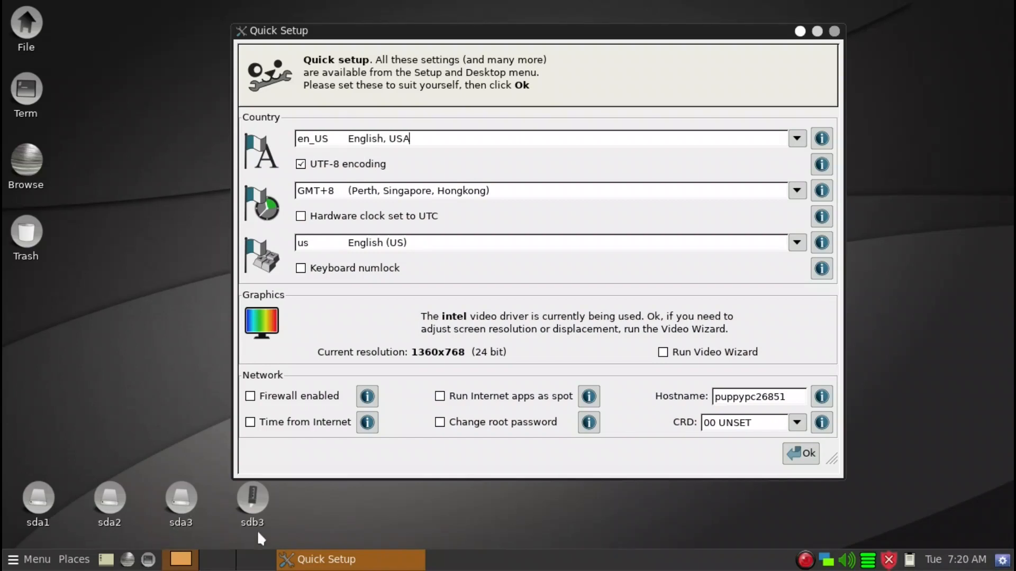
pyautogui.moveTo(256, 513)
pyautogui.moveTo(493, 31); pyautogui.dragTo(474, 9)
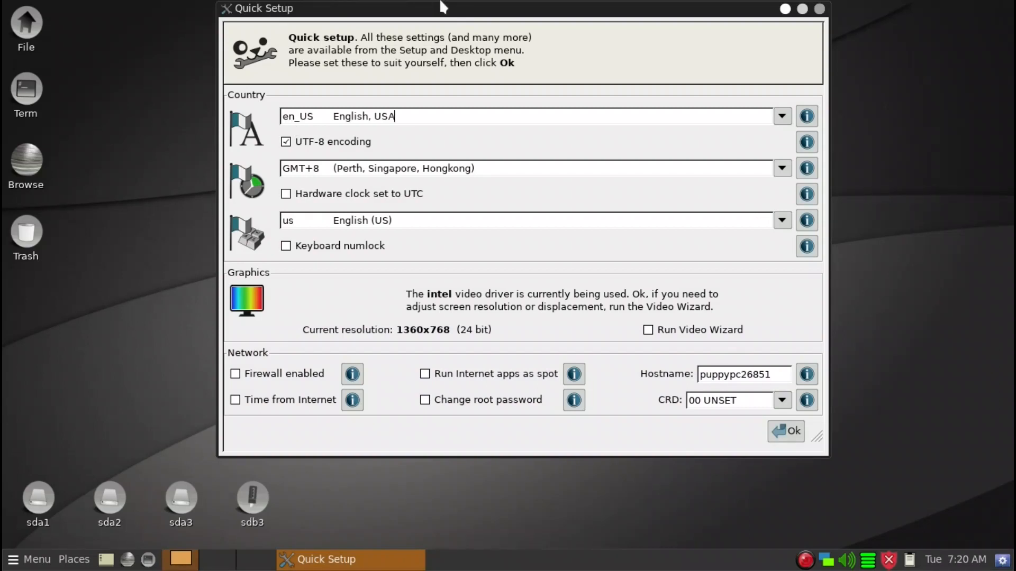
pyautogui.moveTo(446, 14); pyautogui.dragTo(430, 27)
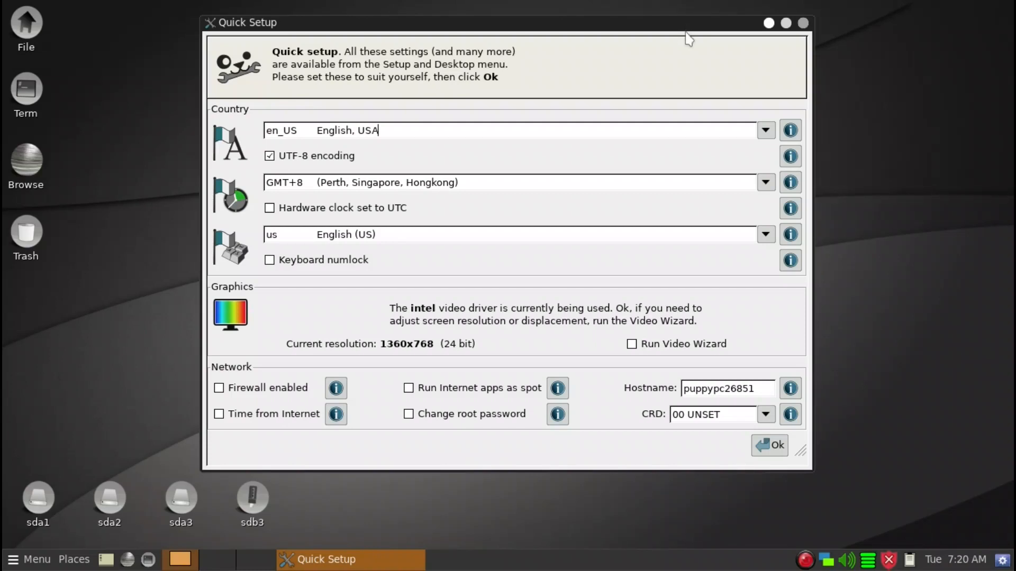
pyautogui.moveTo(679, 26); pyautogui.dragTo(671, 23)
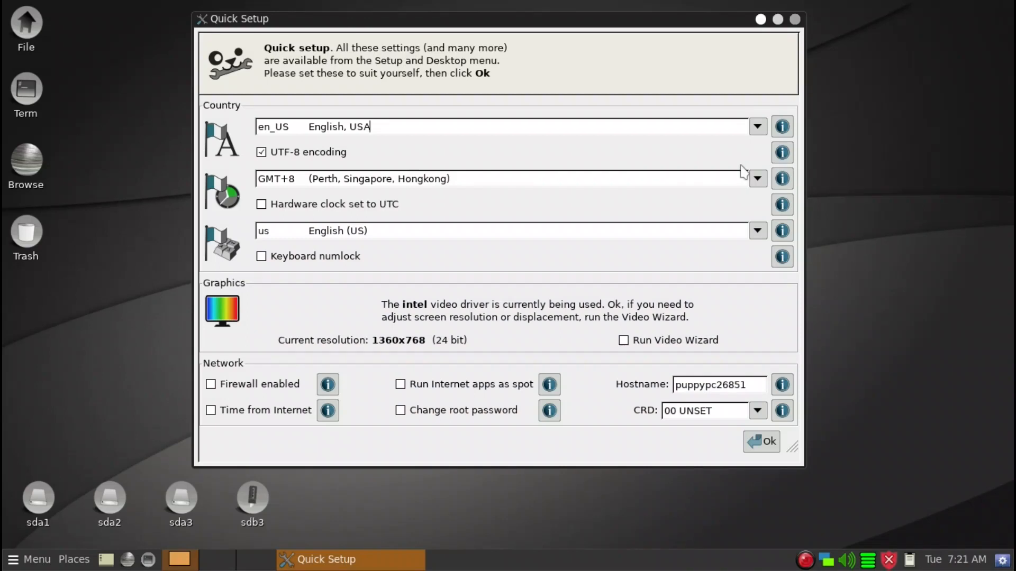
# Set the time zone to US/Pacific in the country settings.
pyautogui.click(759, 180)
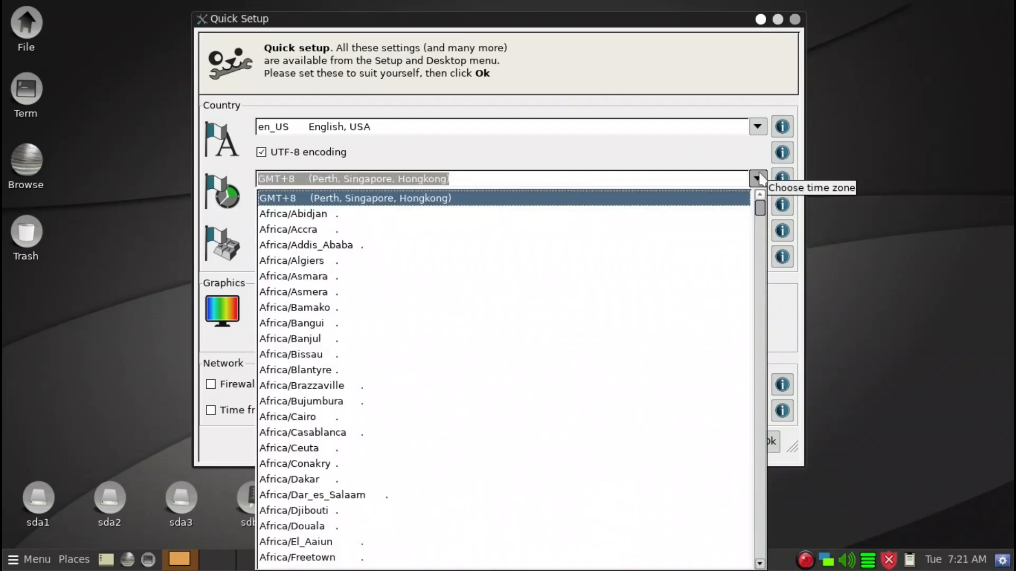
pyautogui.press('pagedown')
pyautogui.press('pagedown')
pyautogui.press('pagedown')
pyautogui.press('pagedown')
pyautogui.press('pagedown')
pyautogui.press('pagedown')
pyautogui.press('pagedown')
pyautogui.press('pagedown')
pyautogui.press('pagedown')
pyautogui.press('pagedown')
pyautogui.press('pagedown')
pyautogui.press('pagedown')
pyautogui.press('pagedown')
pyautogui.press('pagedown')
pyautogui.press('pagedown')
pyautogui.press('pagedown')
pyautogui.press('pagedown')
pyautogui.press('pagedown')
pyautogui.press('pagedown')
pyautogui.press('pagedown')
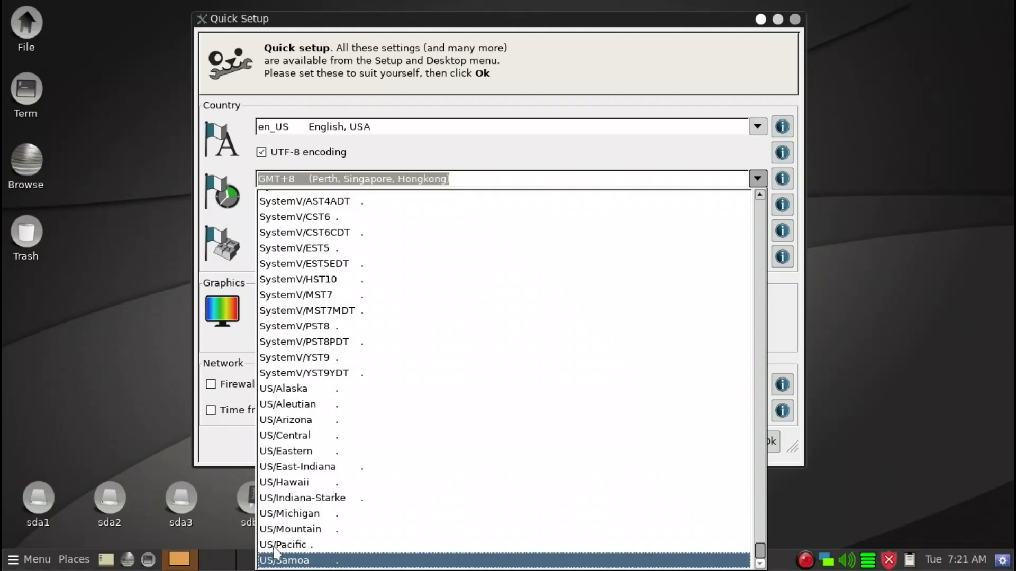
pyautogui.click(274, 547)
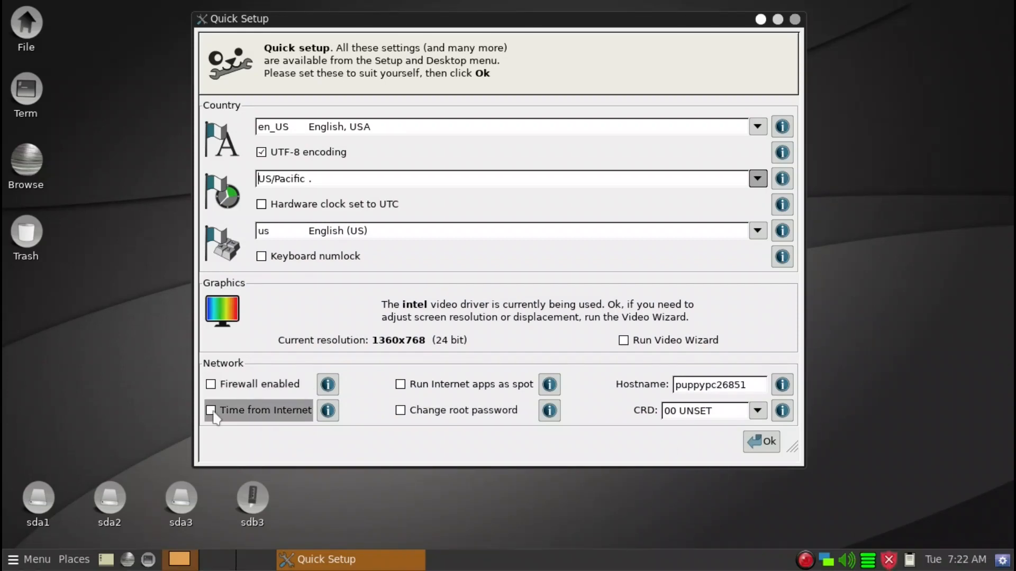
# Configure the network settings with the firewall and time from Internet enabled and the hostname L3.
pyautogui.click(244, 392)
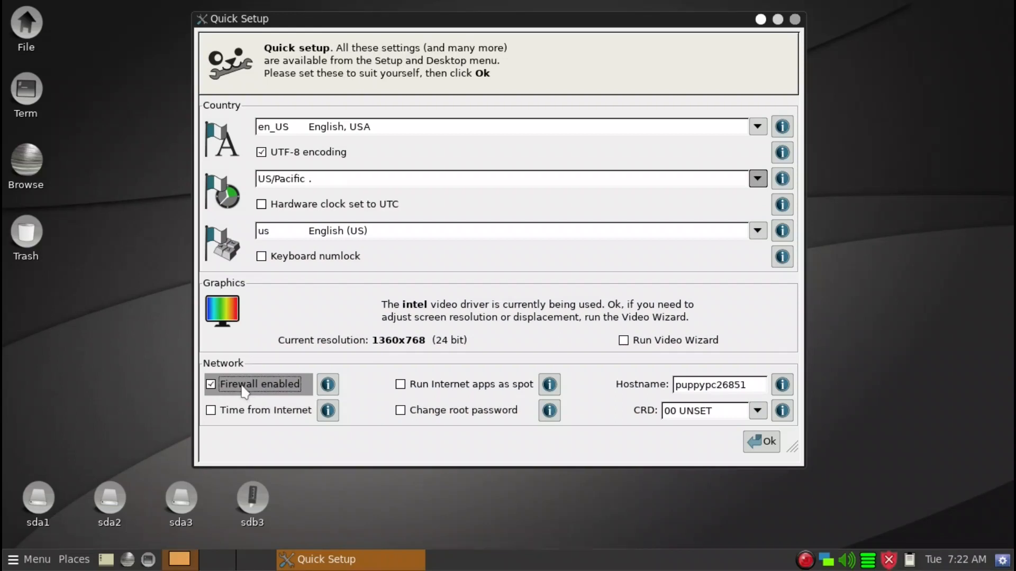
pyautogui.click(234, 419)
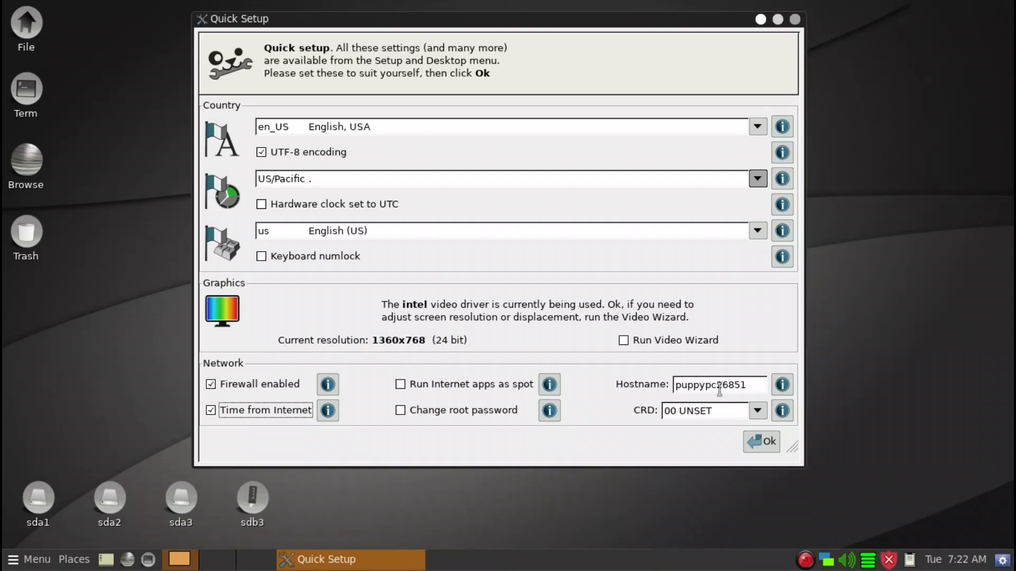
pyautogui.moveTo(755, 385); pyautogui.dragTo(655, 382)
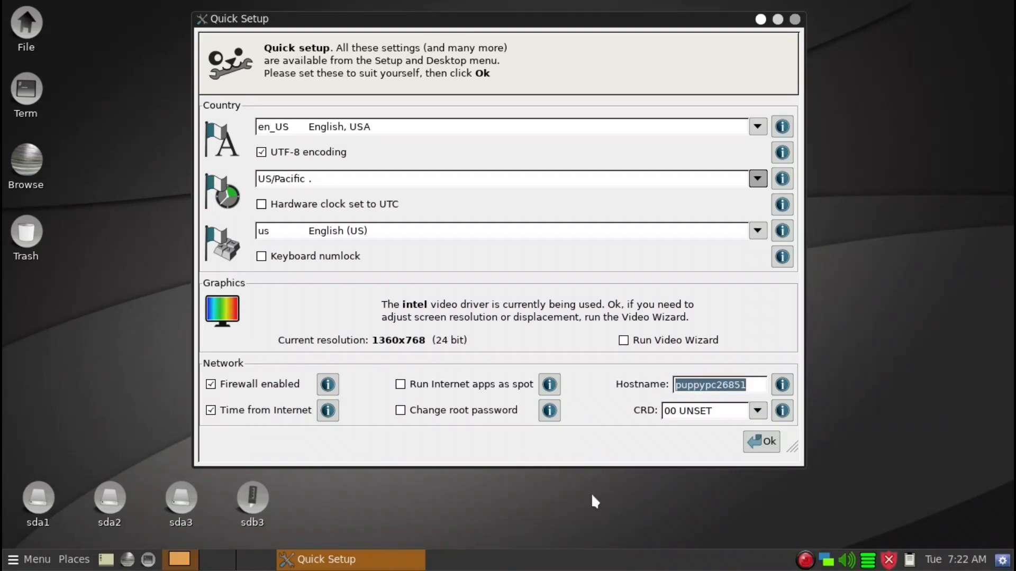
pyautogui.write('L3')
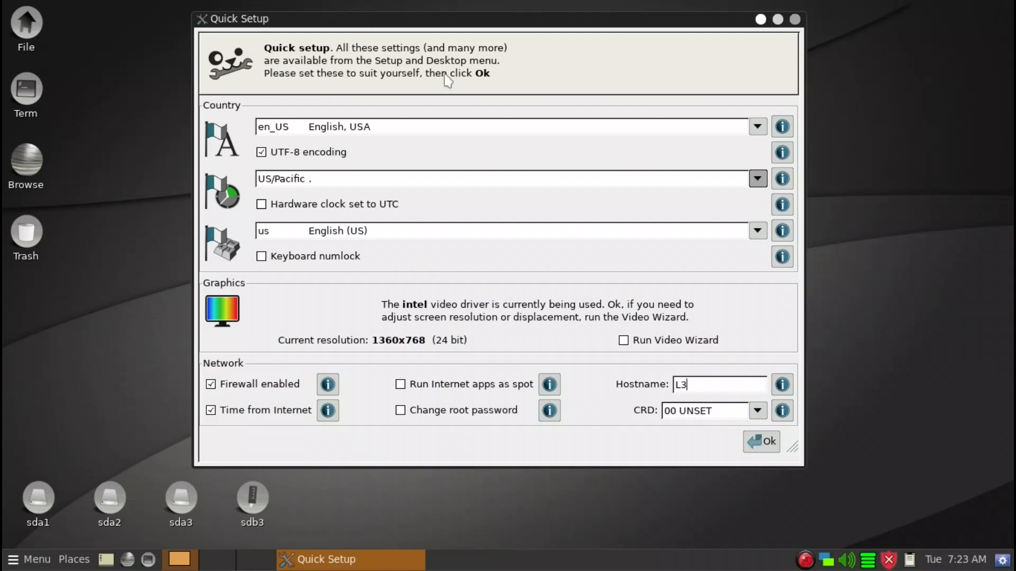
# Apply the quick setup settings and dismiss the hostname notice.
pyautogui.moveTo(449, 16); pyautogui.dragTo(461, 17)
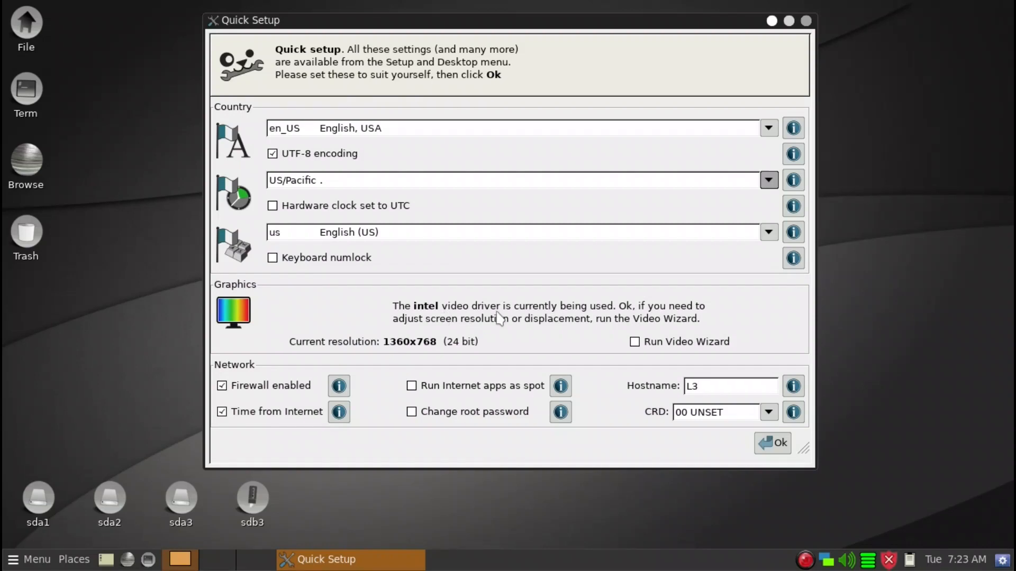
pyautogui.click(774, 445)
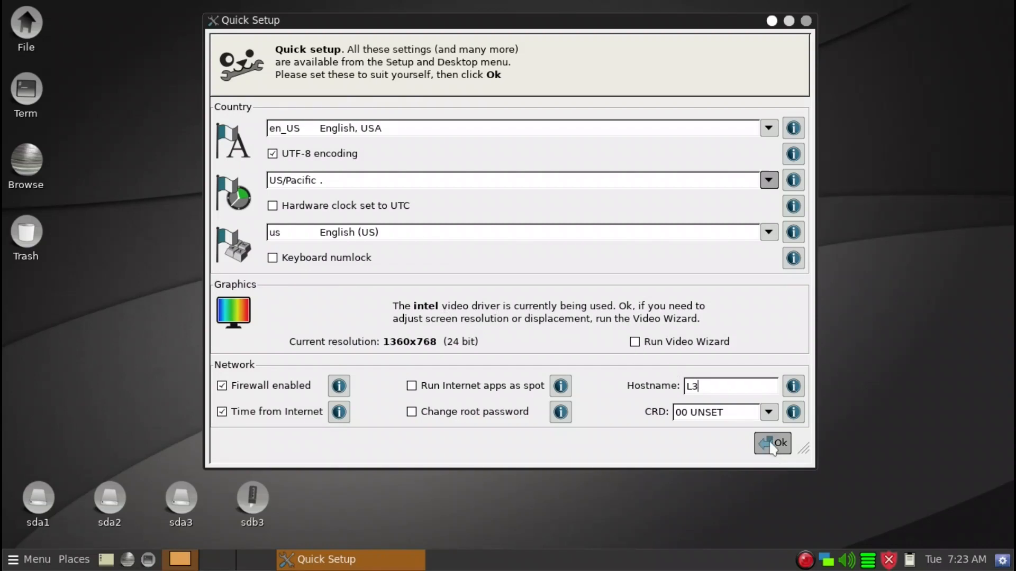
pyautogui.click(772, 447)
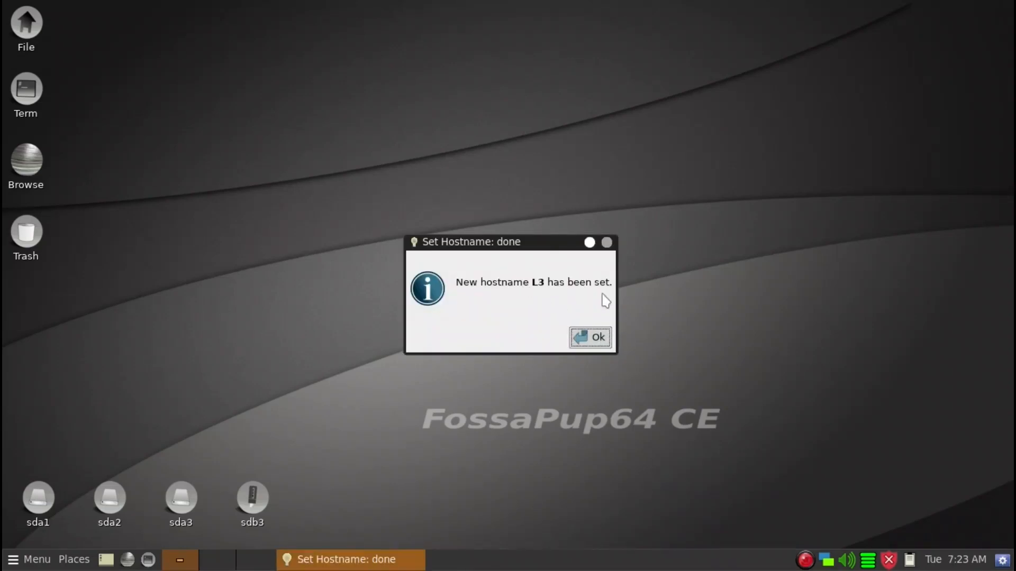
pyautogui.click(599, 339)
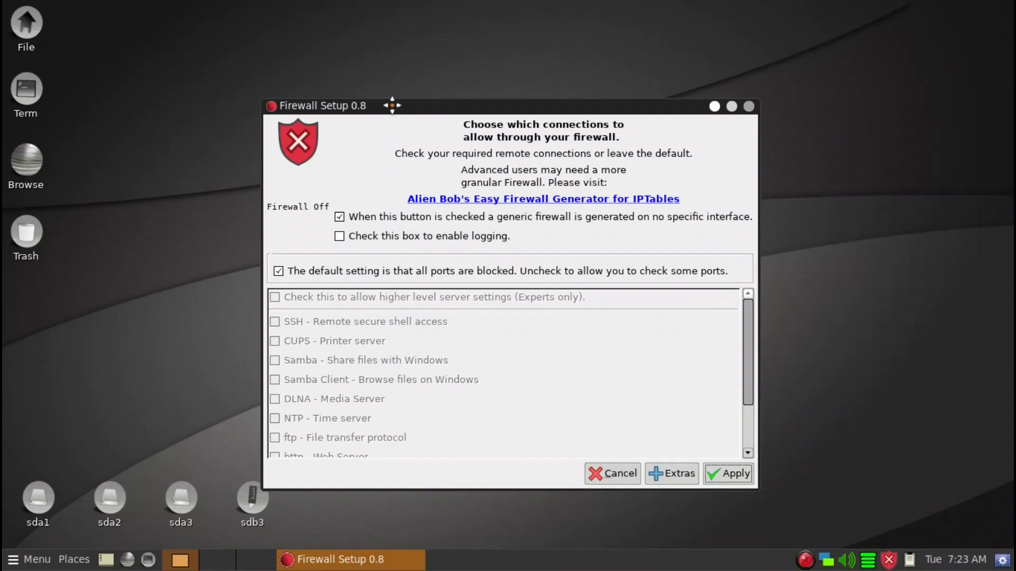
# Apply the firewall setup with its default options, keeping all ports blocked.
pyautogui.moveTo(392, 105); pyautogui.dragTo(381, 76)
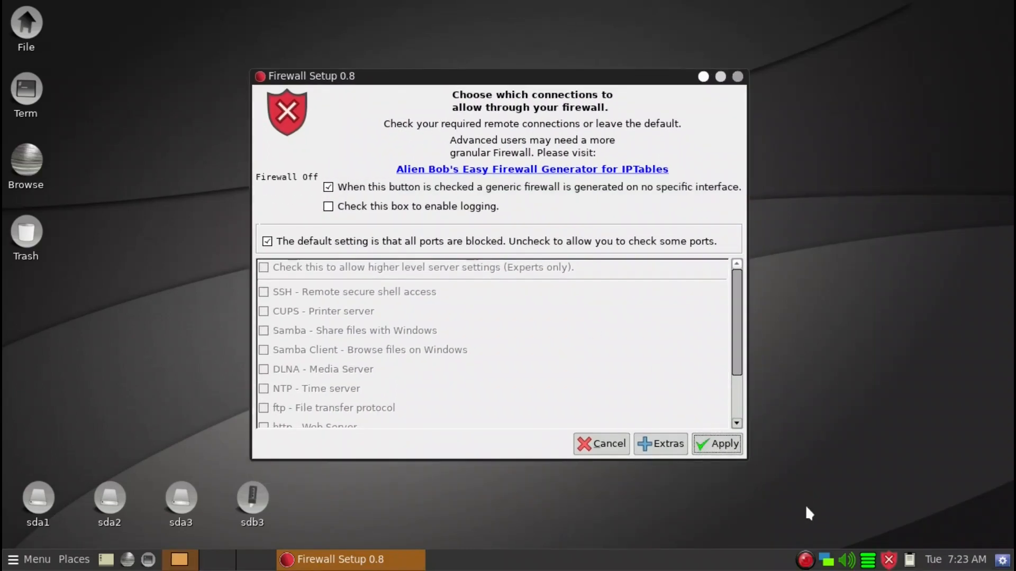
pyautogui.moveTo(828, 566)
pyautogui.click(715, 445)
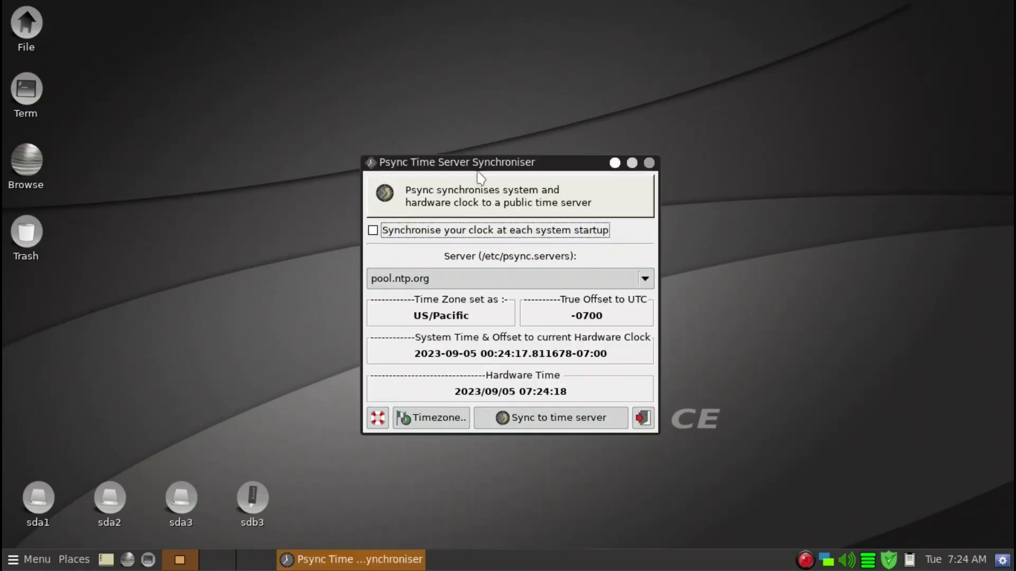
# Enable clock synchronisation at each system startup and synchronise the time with pool.ntp.org.
pyautogui.moveTo(473, 151); pyautogui.dragTo(452, 121)
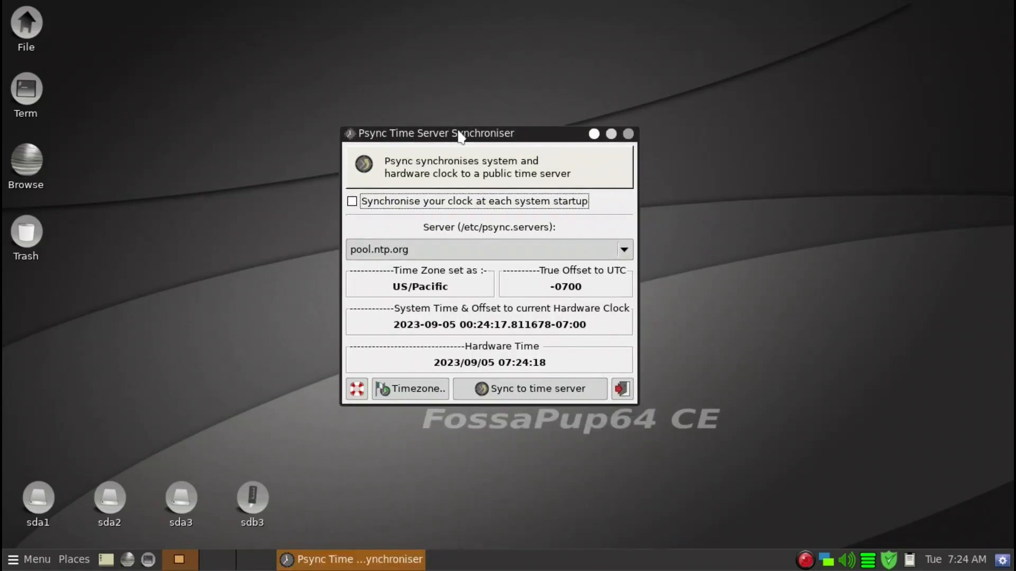
pyautogui.click(356, 207)
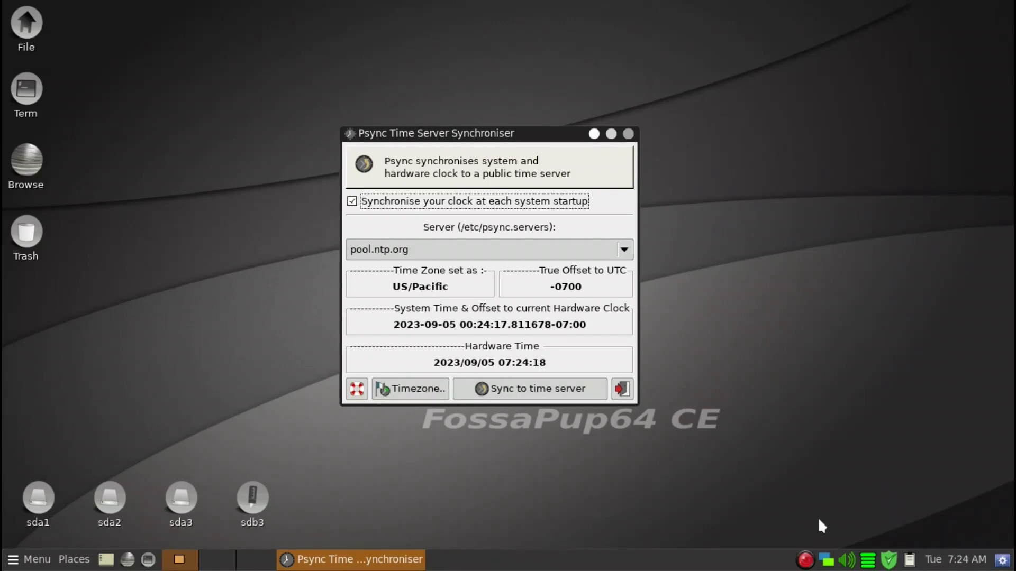
pyautogui.click(529, 394)
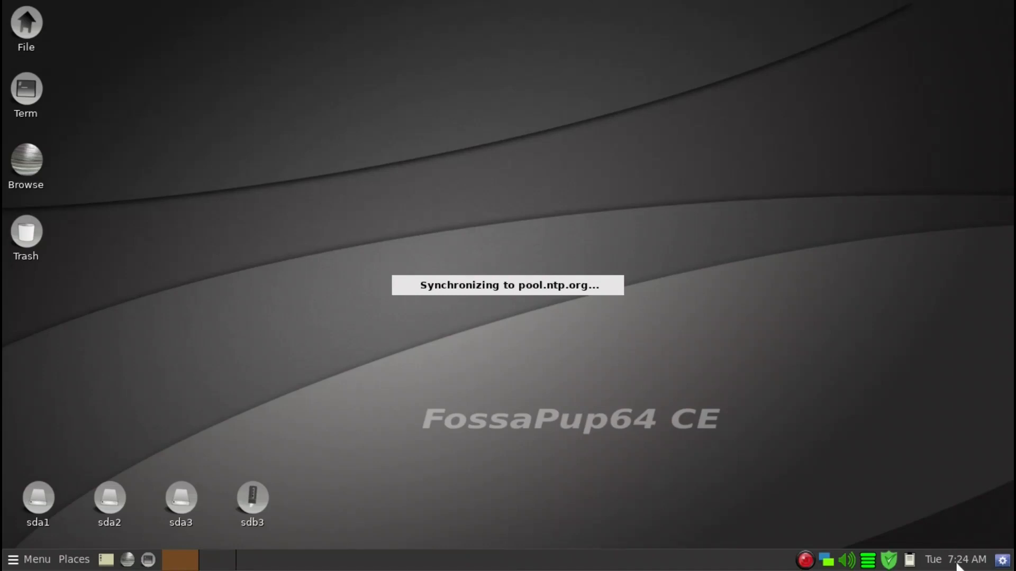
pyautogui.moveTo(958, 564)
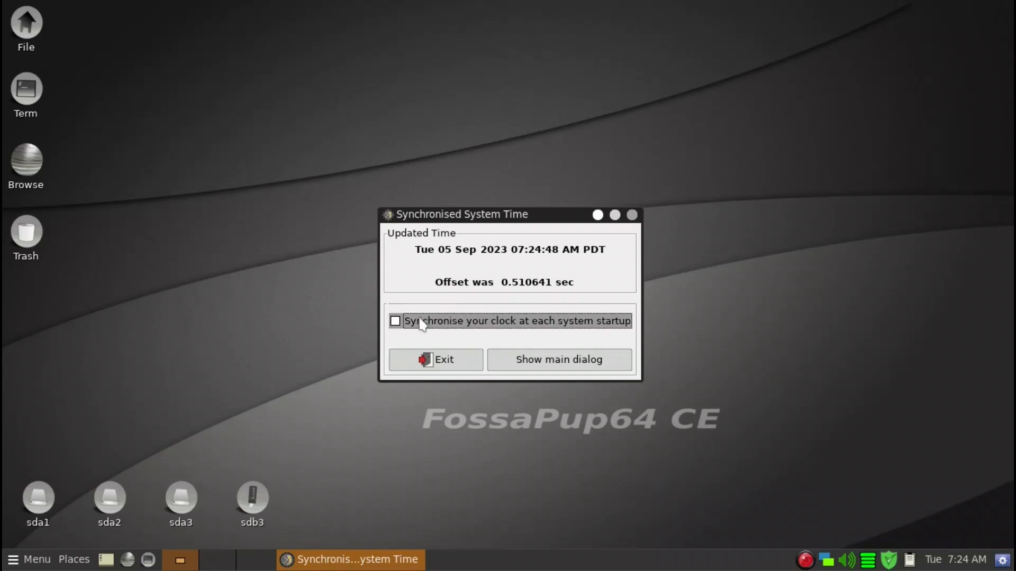
pyautogui.click(504, 321)
pyautogui.click(429, 362)
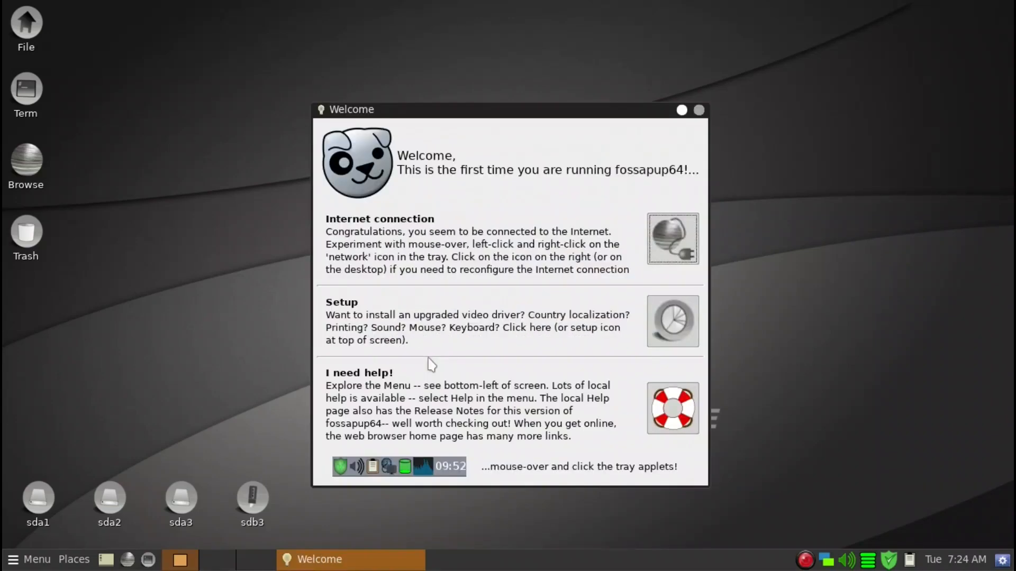
# Open the basic setup guide from the welcome window and start its sound configuration.
pyautogui.moveTo(528, 111); pyautogui.dragTo(504, 85)
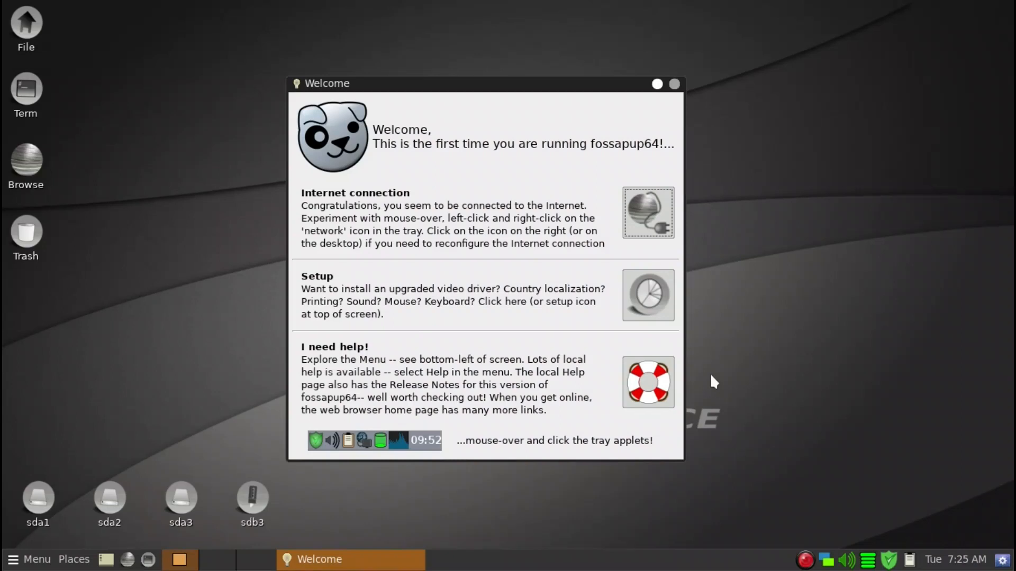
pyautogui.click(655, 305)
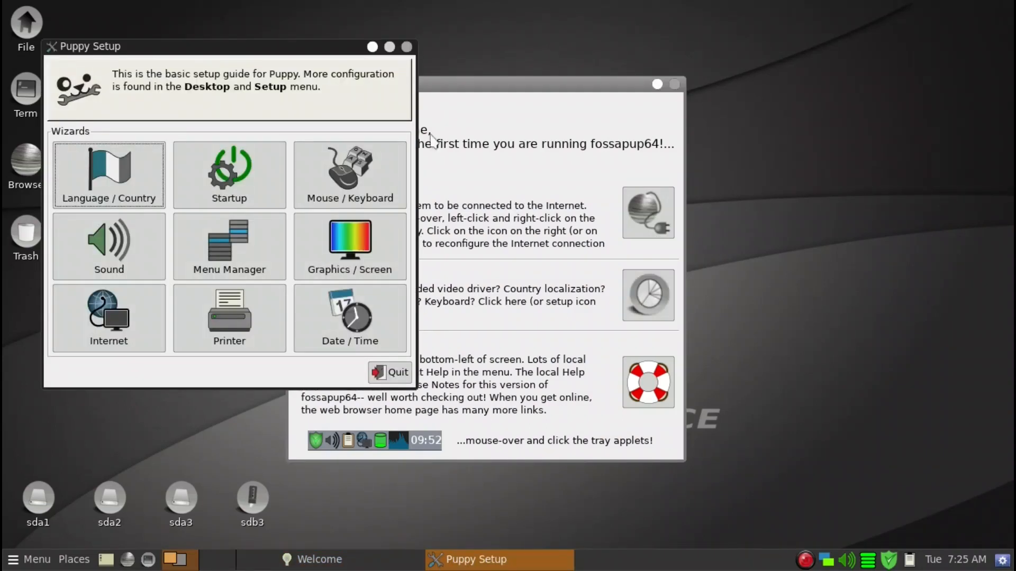
pyautogui.moveTo(332, 49); pyautogui.dragTo(459, 31)
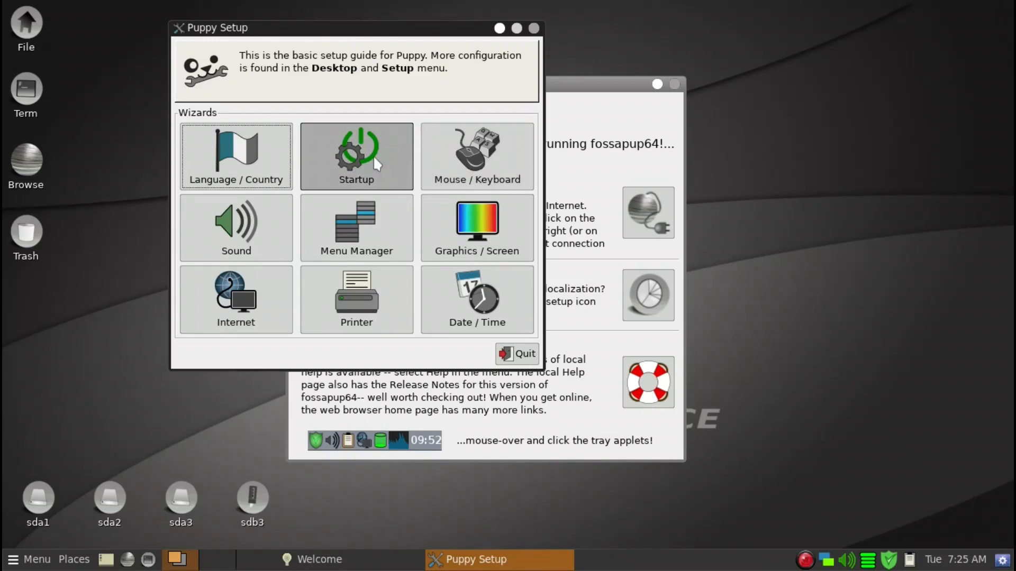
pyautogui.click(220, 220)
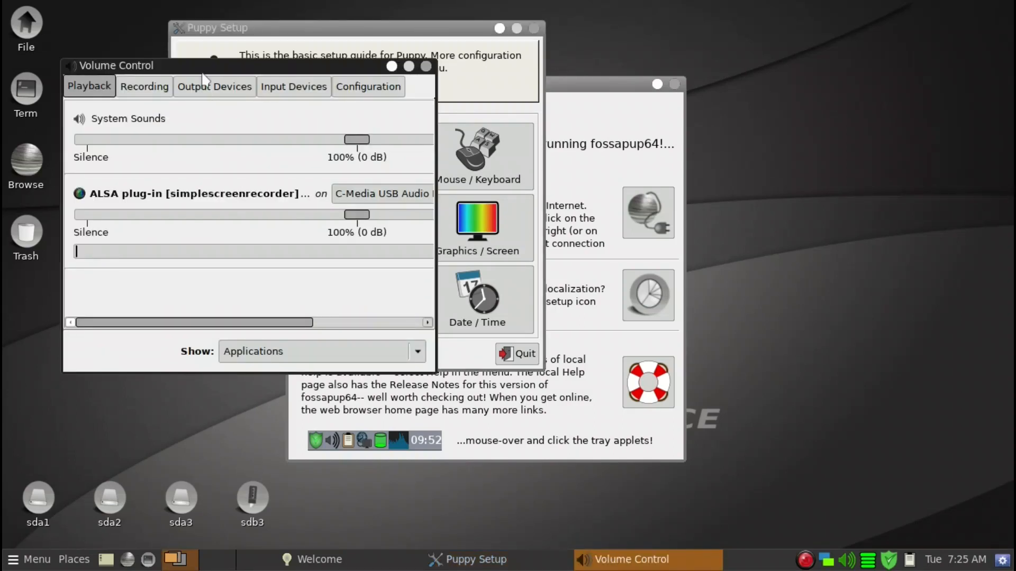
# Set the Built-in Audio profile to Off and keep Saiyin USB Audio on Analog Stereo Output.
pyautogui.moveTo(207, 66); pyautogui.dragTo(267, 105)
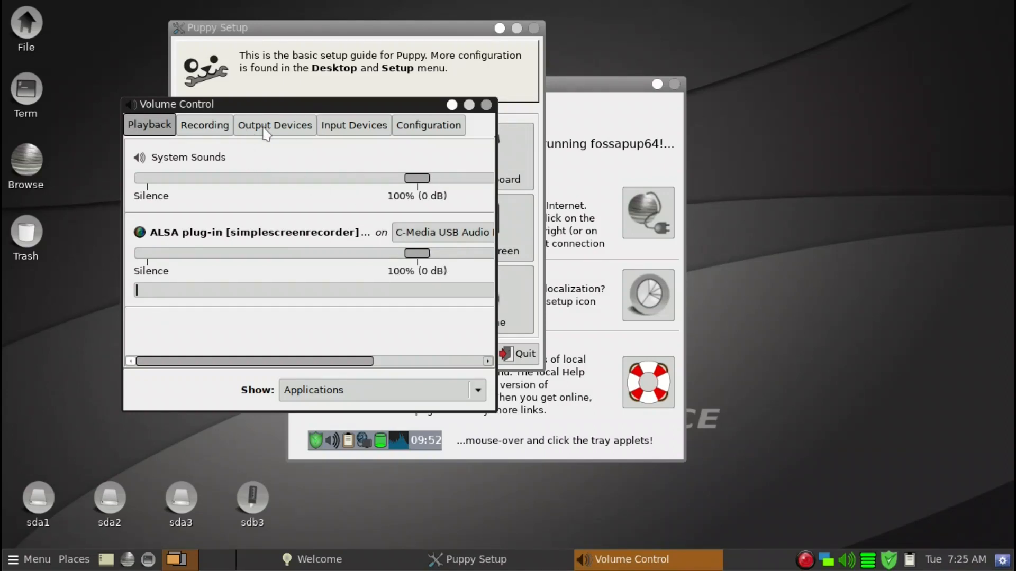
pyautogui.click(434, 129)
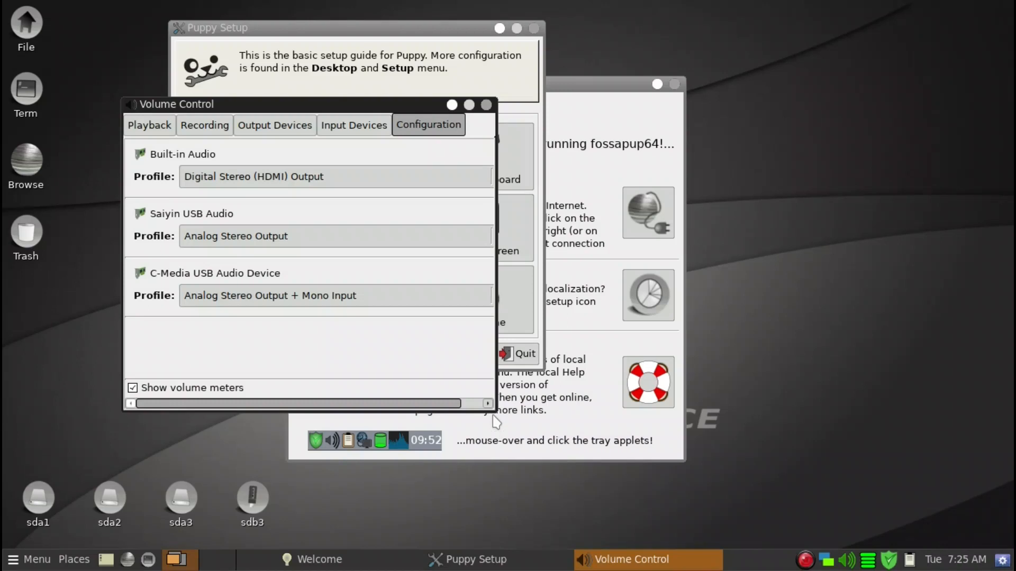
pyautogui.moveTo(489, 406); pyautogui.dragTo(581, 439)
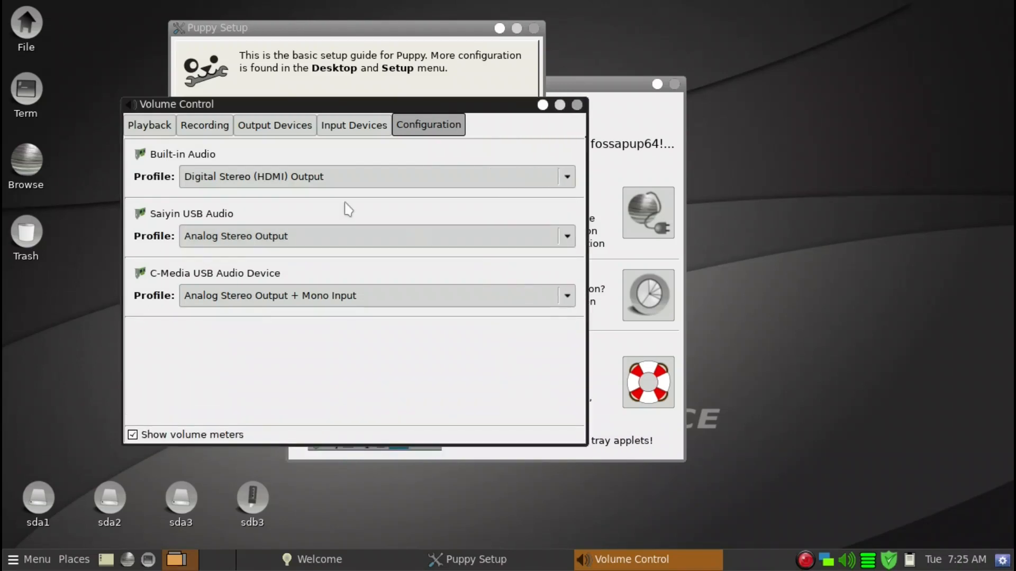
pyautogui.click(308, 182)
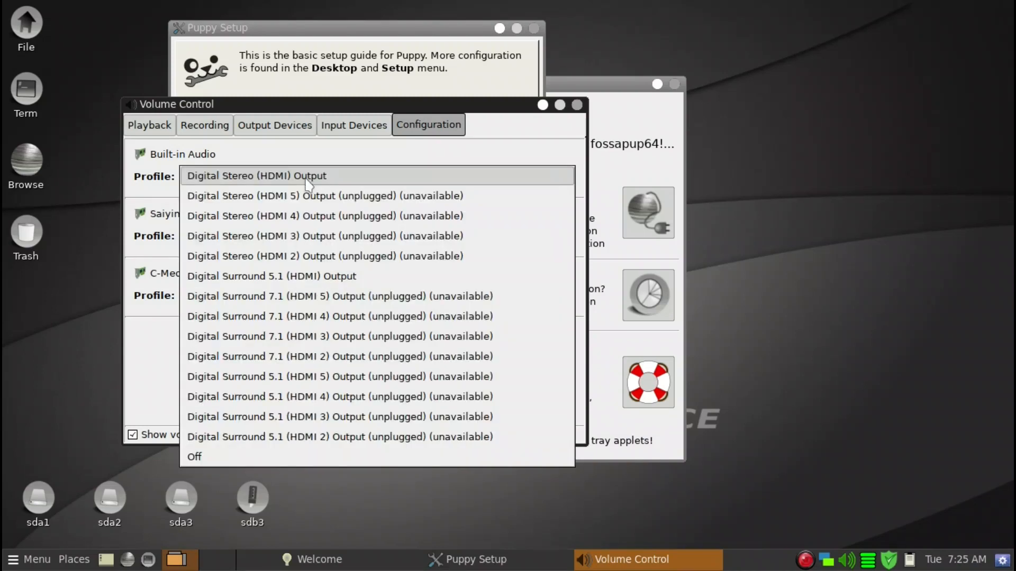
pyautogui.click(272, 456)
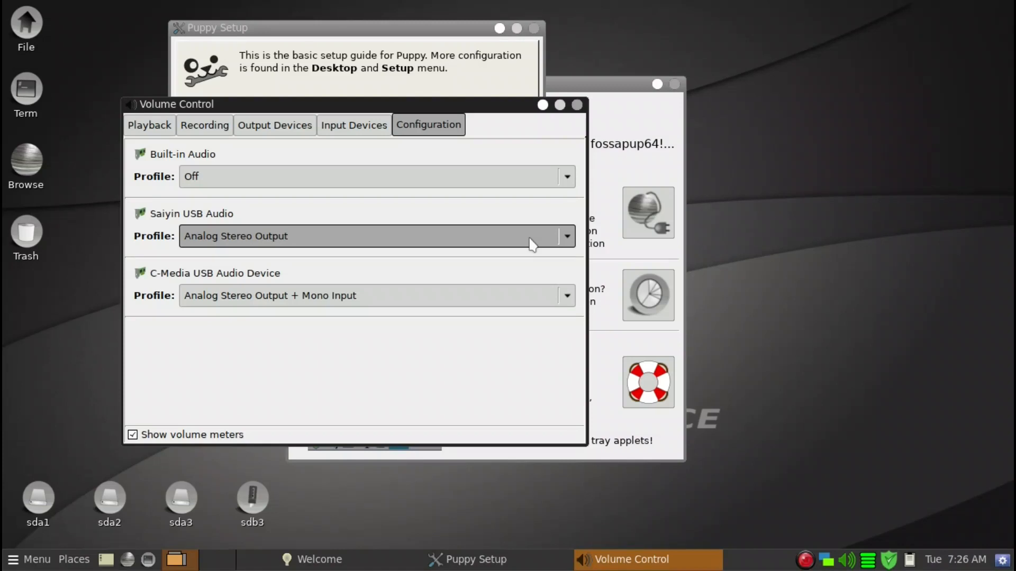
pyautogui.click(345, 242)
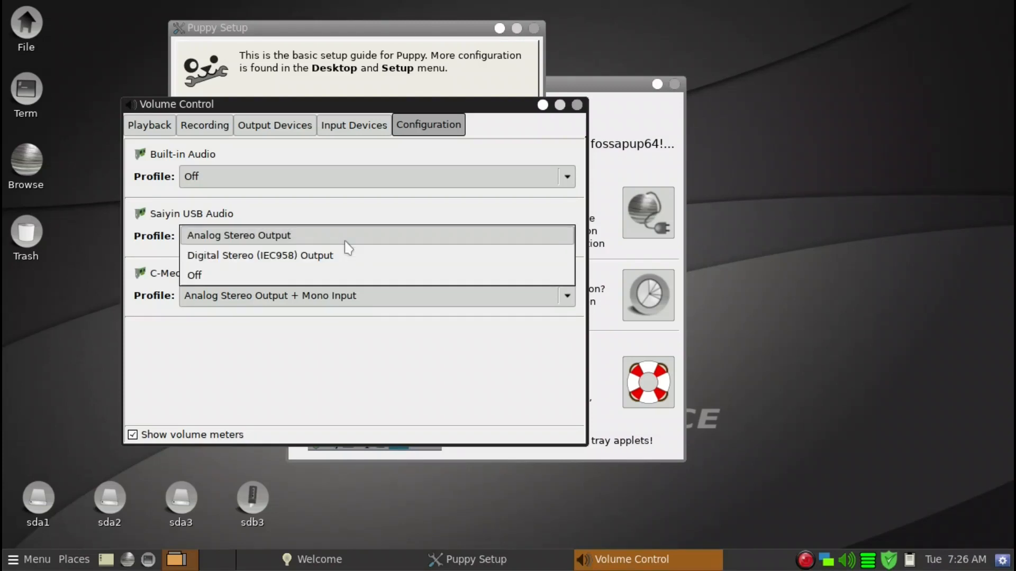
pyautogui.click(345, 241)
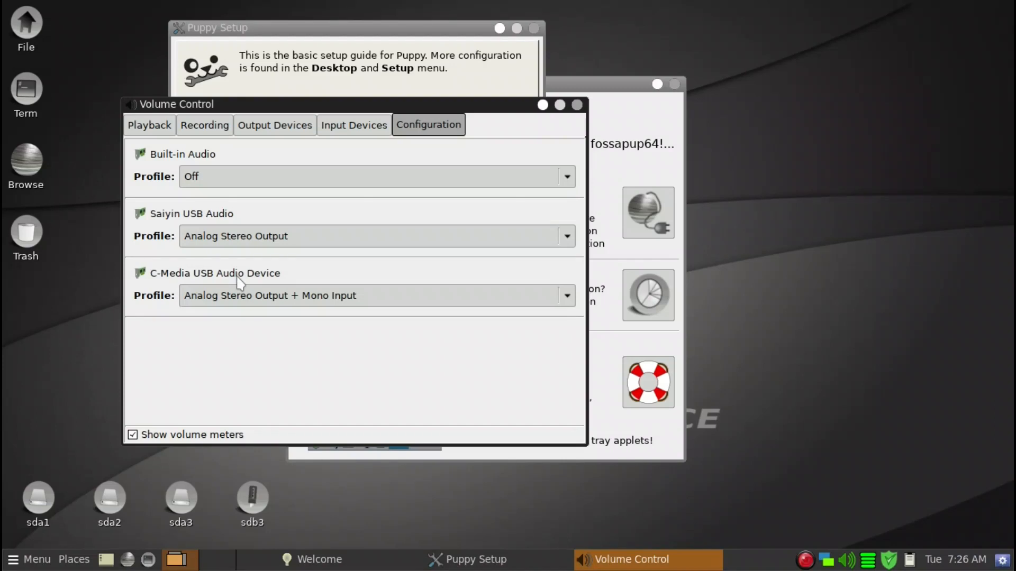
# Keep the C-Media USB Audio Device profile on Analog Stereo Output + Mono Input and check its microphone among the input devices.
pyautogui.click(374, 303)
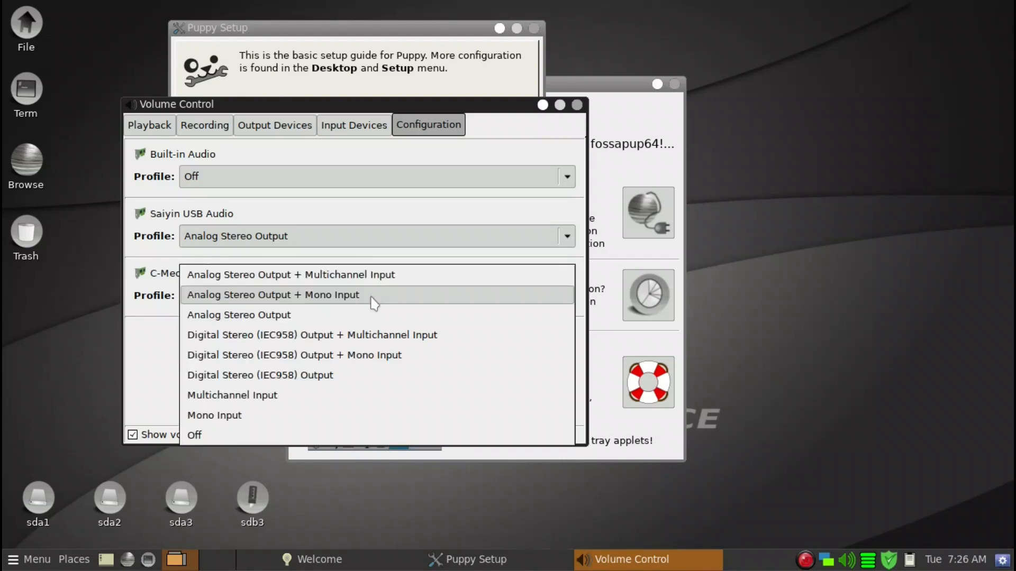
pyautogui.click(372, 299)
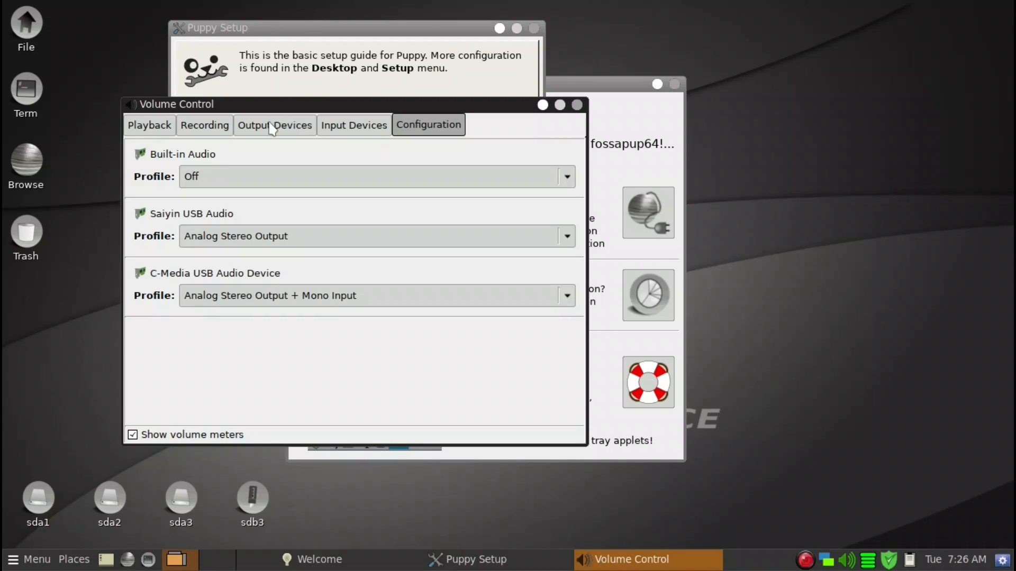
pyautogui.click(347, 133)
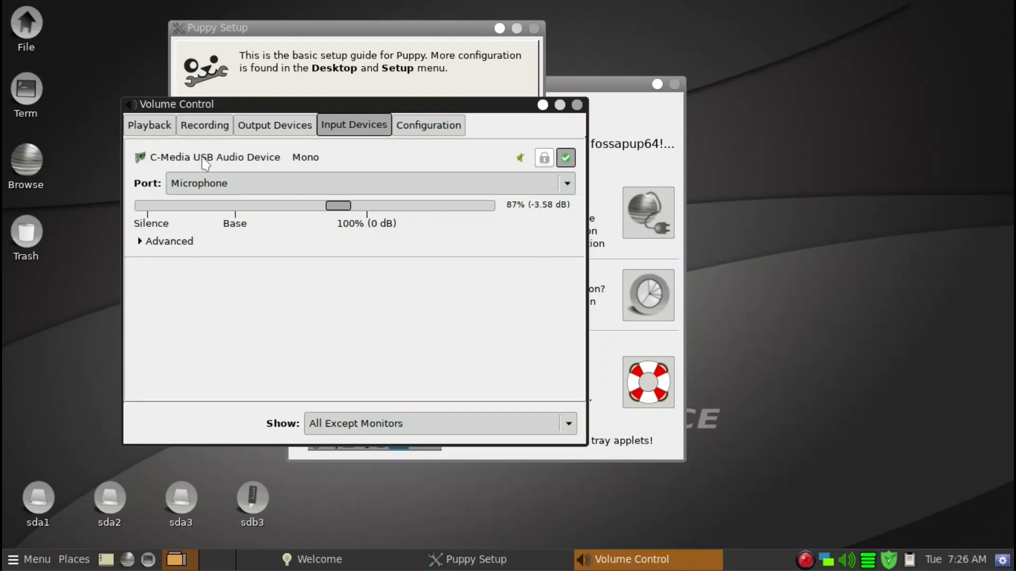
# Review the port, volume and default-device settings of all audio output devices, and the application playback streams.
pyautogui.click(270, 133)
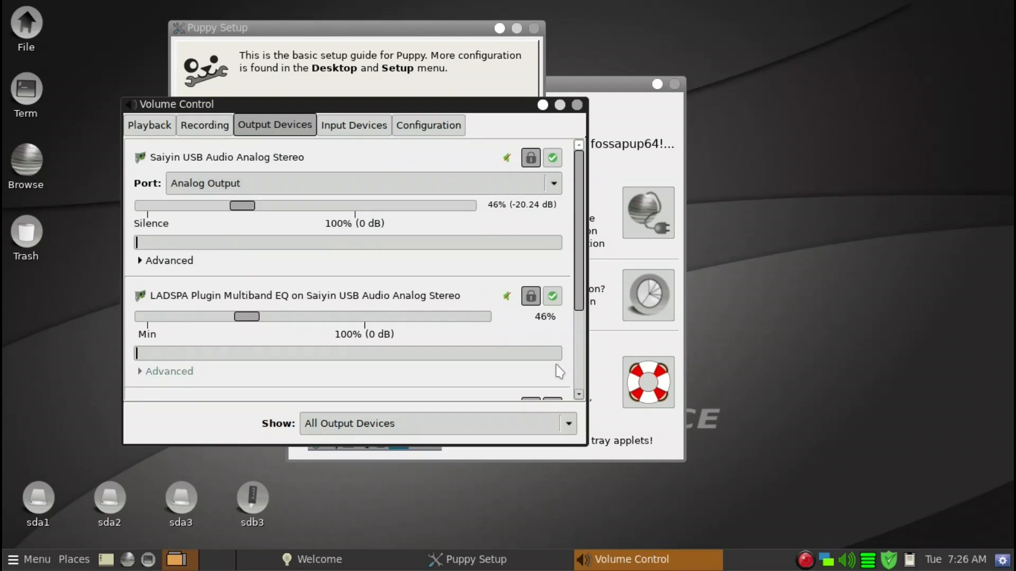
pyautogui.moveTo(585, 304); pyautogui.dragTo(598, 402)
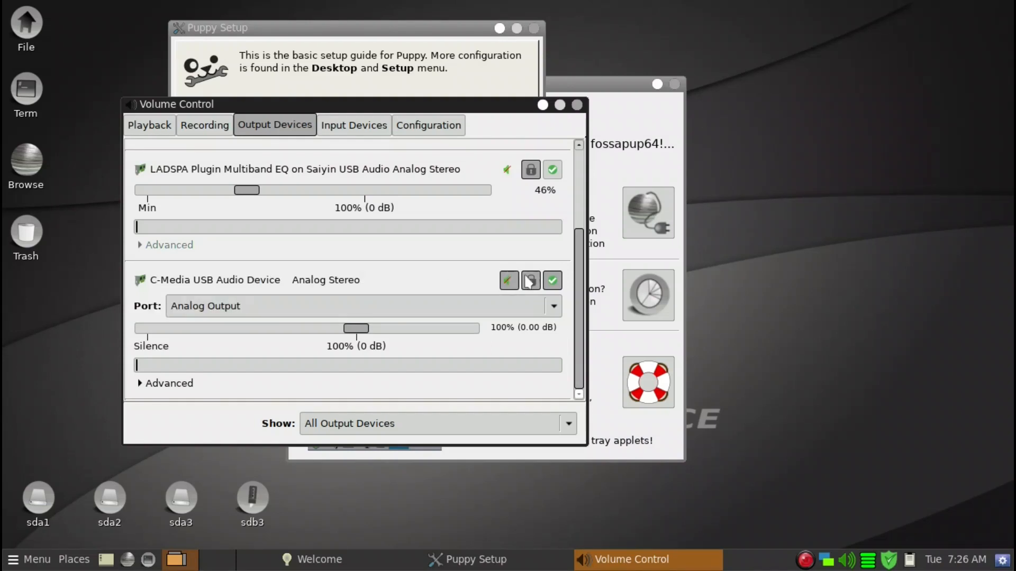
pyautogui.moveTo(582, 285); pyautogui.dragTo(585, 168)
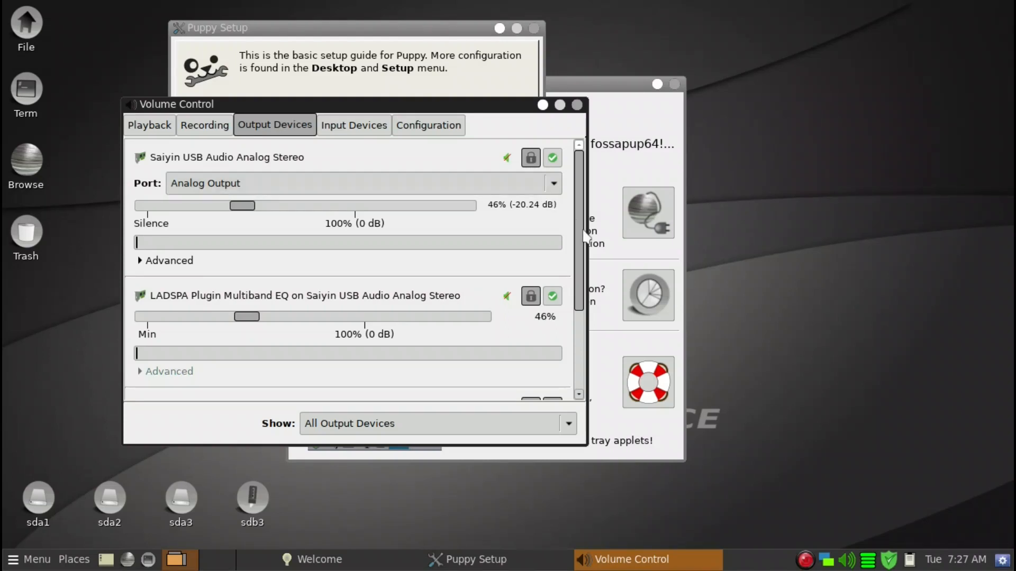
pyautogui.scroll(-3, 582, 235)
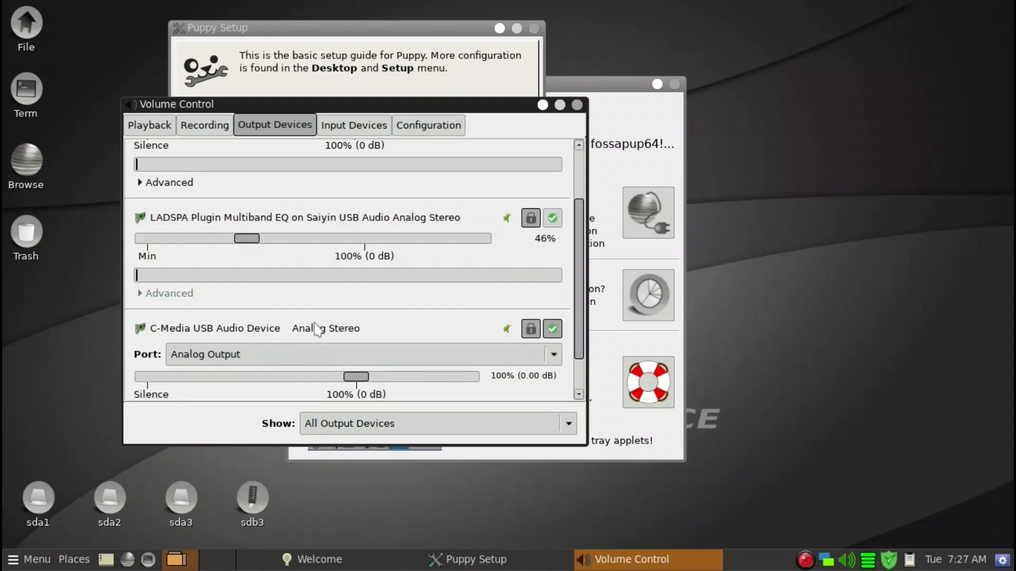
pyautogui.scroll(3, 580, 313)
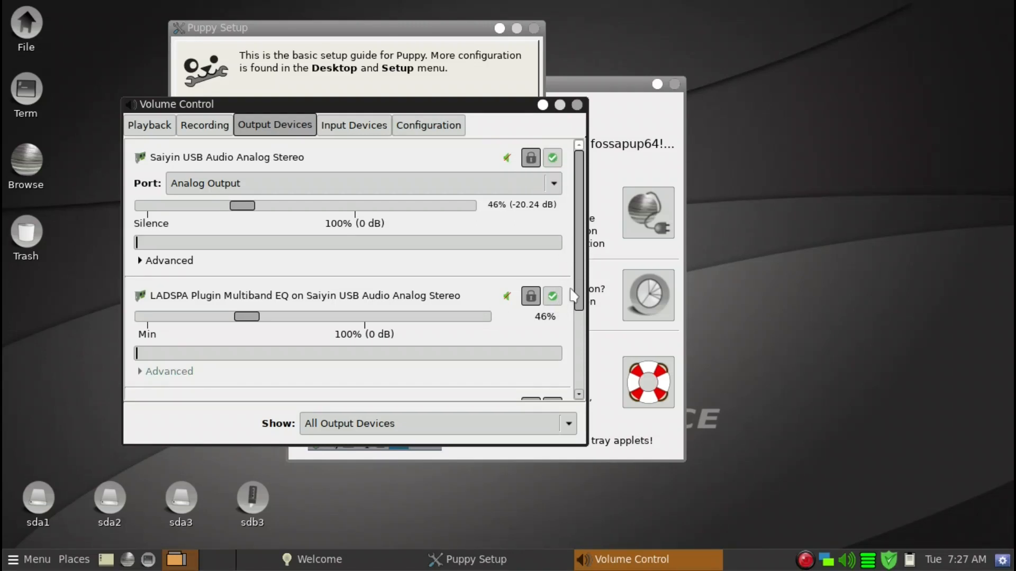
pyautogui.click(137, 128)
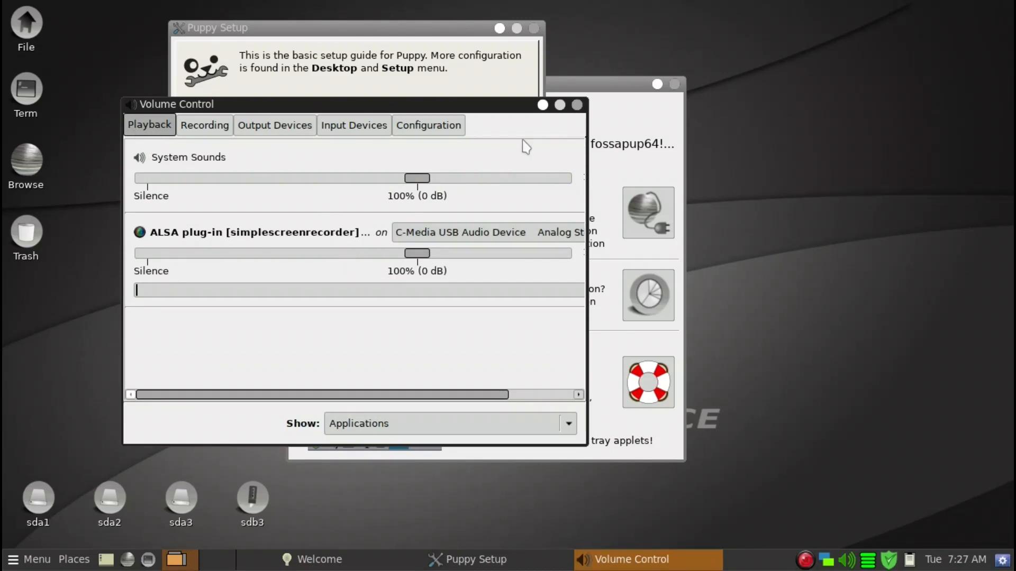
# Close the volume control, quit the basic setup guide and dismiss the welcome window.
pyautogui.click(578, 105)
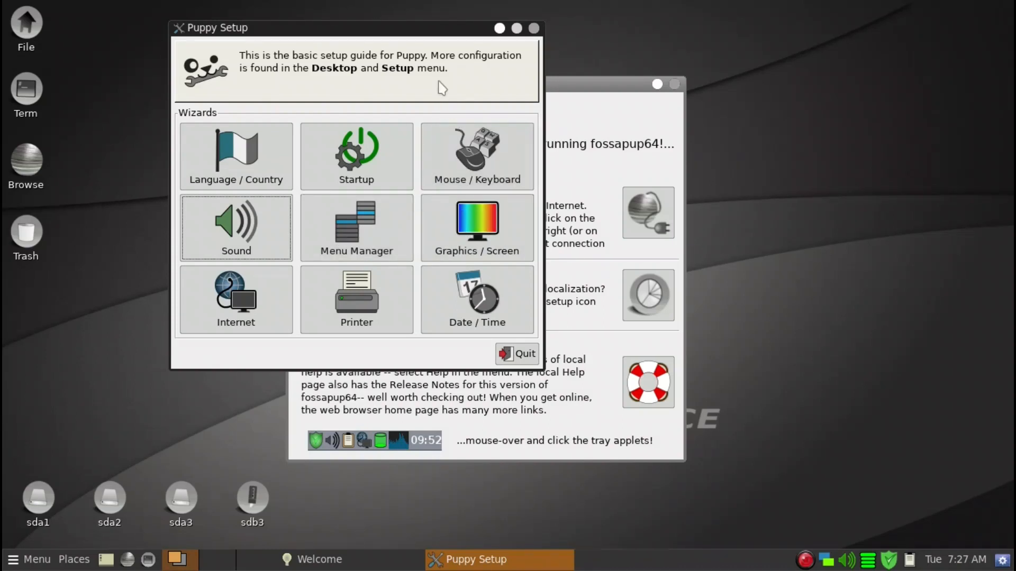
pyautogui.moveTo(371, 28); pyautogui.dragTo(393, 53)
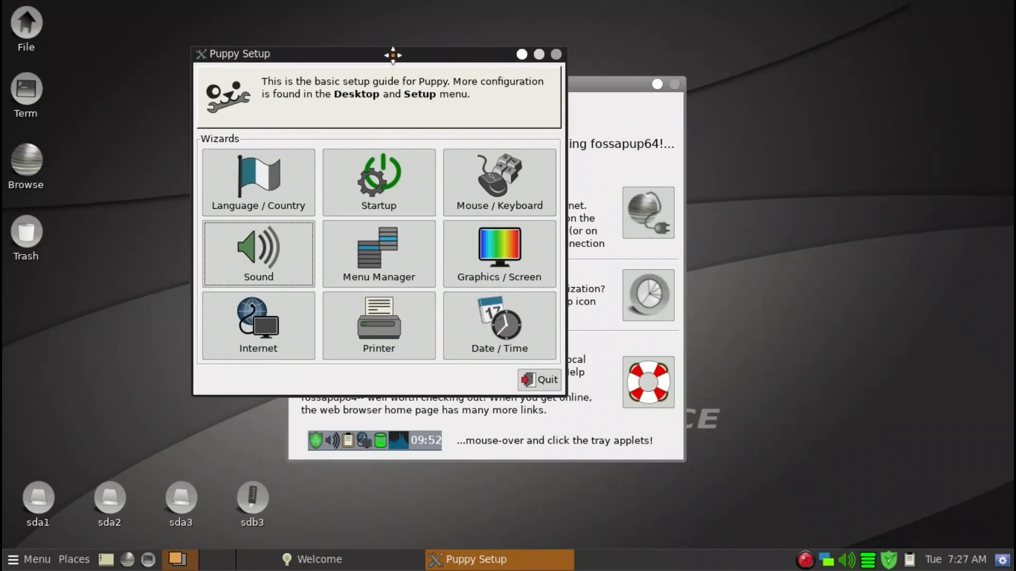
pyautogui.click(536, 381)
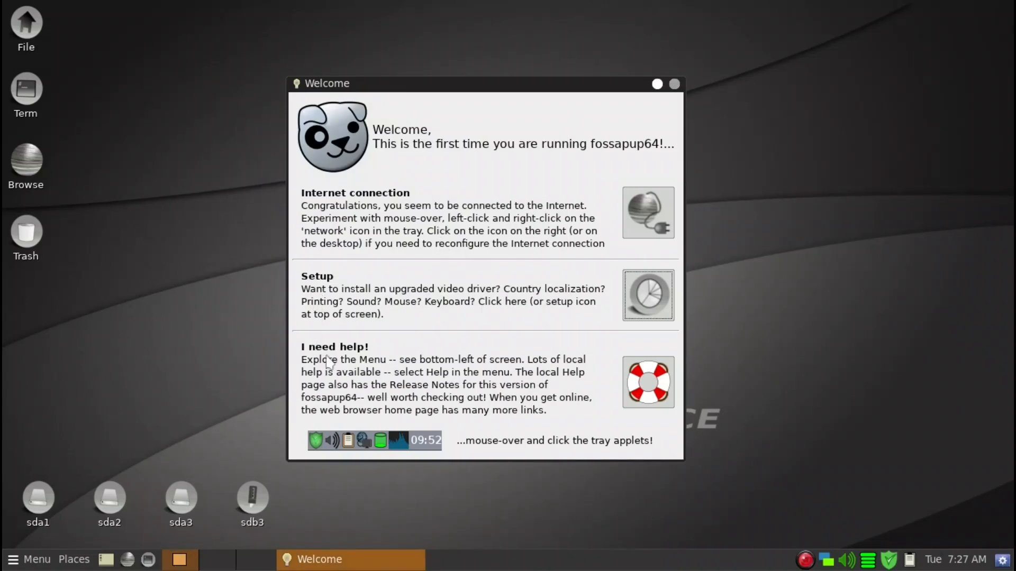
pyautogui.click(674, 84)
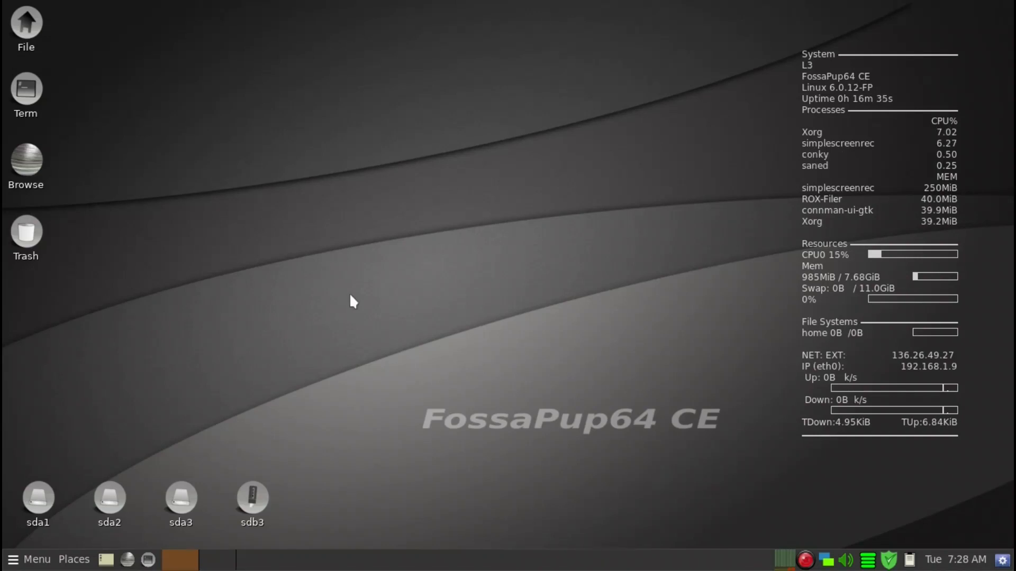
# Open the Puppy Log Out dialog and move it to the upper middle of the desktop, clear of the drive icons.
pyautogui.click(26, 560)
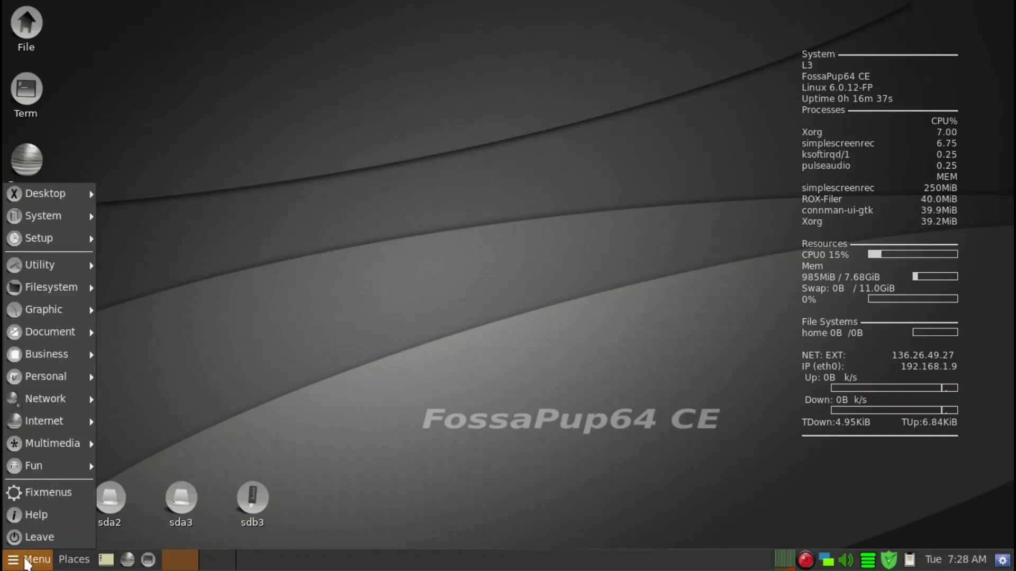
pyautogui.click(24, 538)
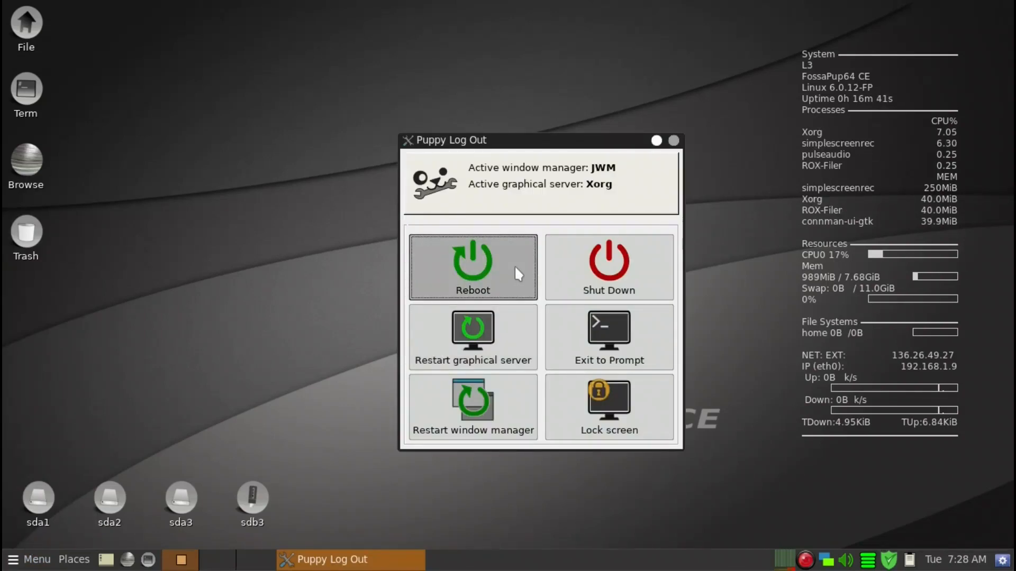
pyautogui.moveTo(511, 144); pyautogui.dragTo(425, 77)
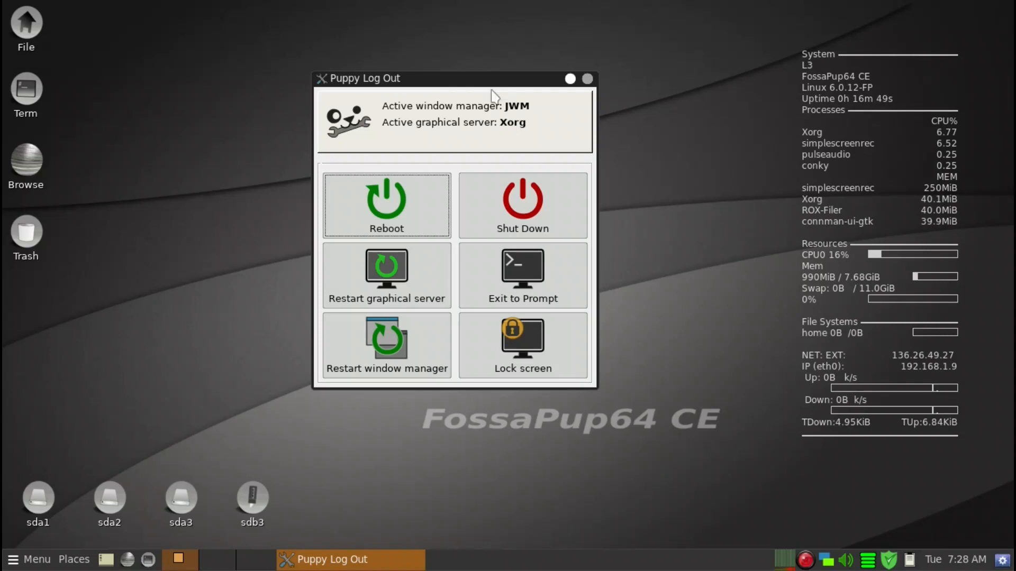
pyautogui.moveTo(479, 78); pyautogui.dragTo(469, 65)
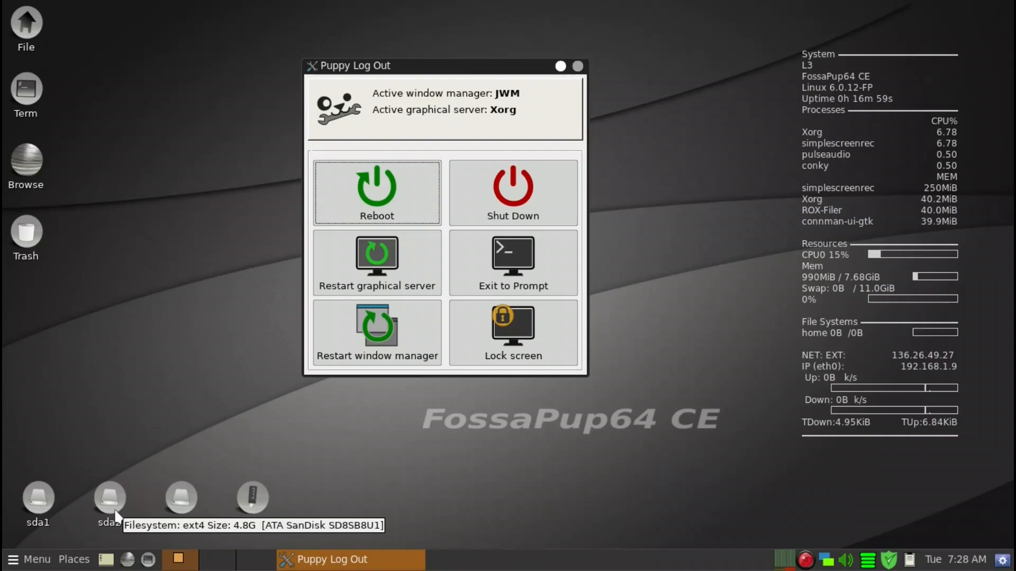
# Inspect the existing save folders in the save directory of drive sda3, and close the file window.
pyautogui.click(186, 511)
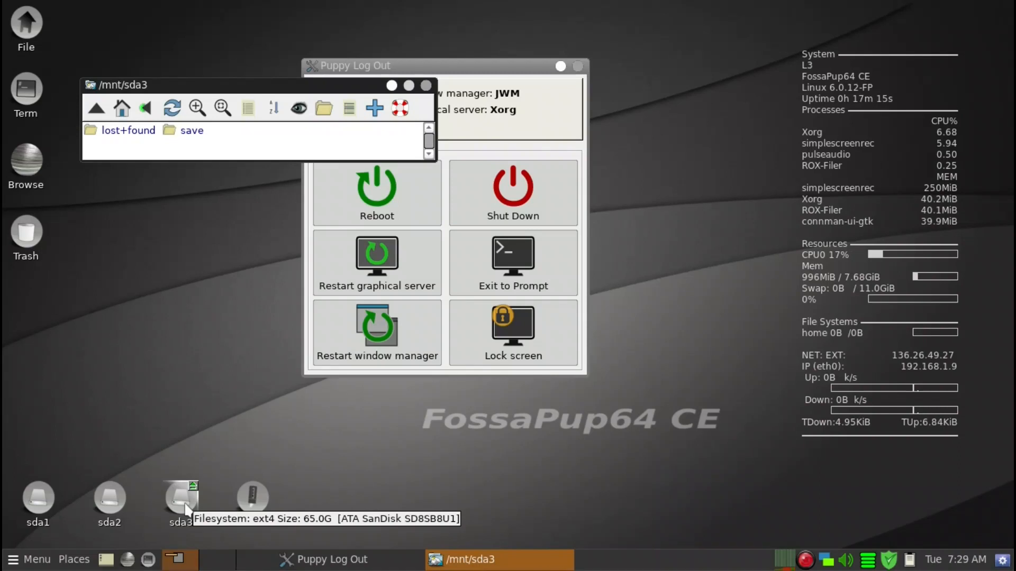
pyautogui.click(191, 131)
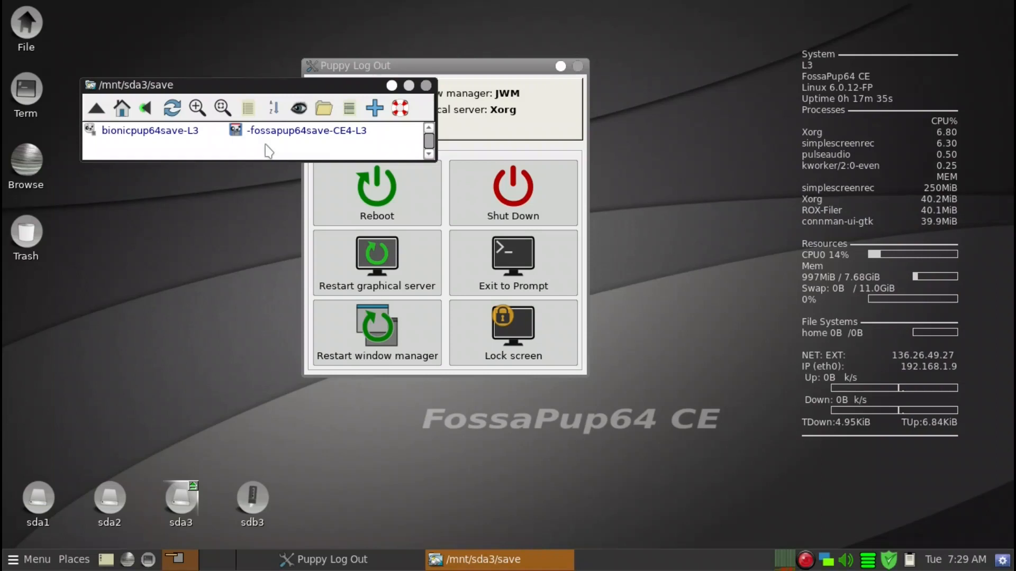
pyautogui.moveTo(256, 88); pyautogui.dragTo(256, 169)
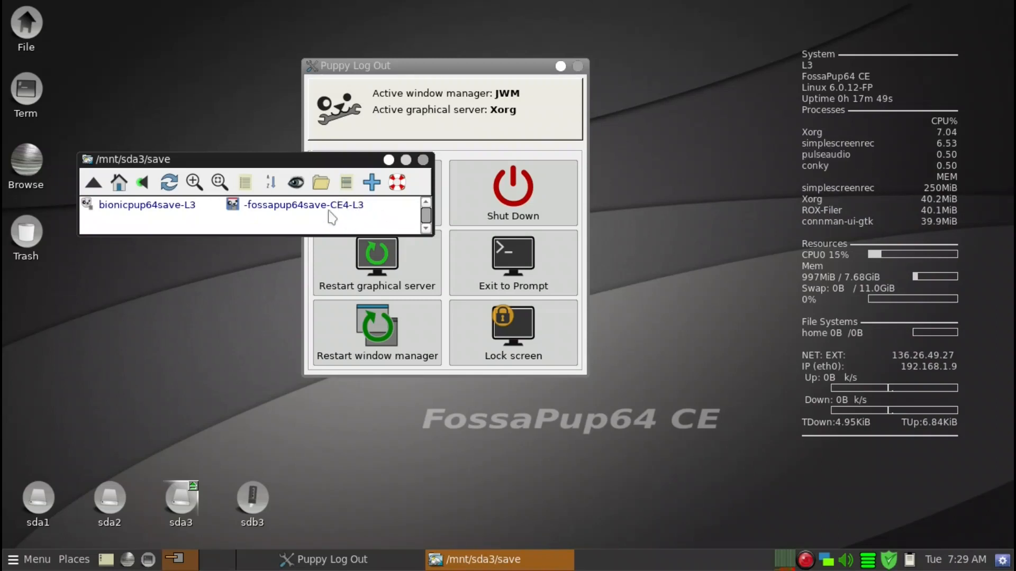
pyautogui.moveTo(350, 164); pyautogui.dragTo(350, 218)
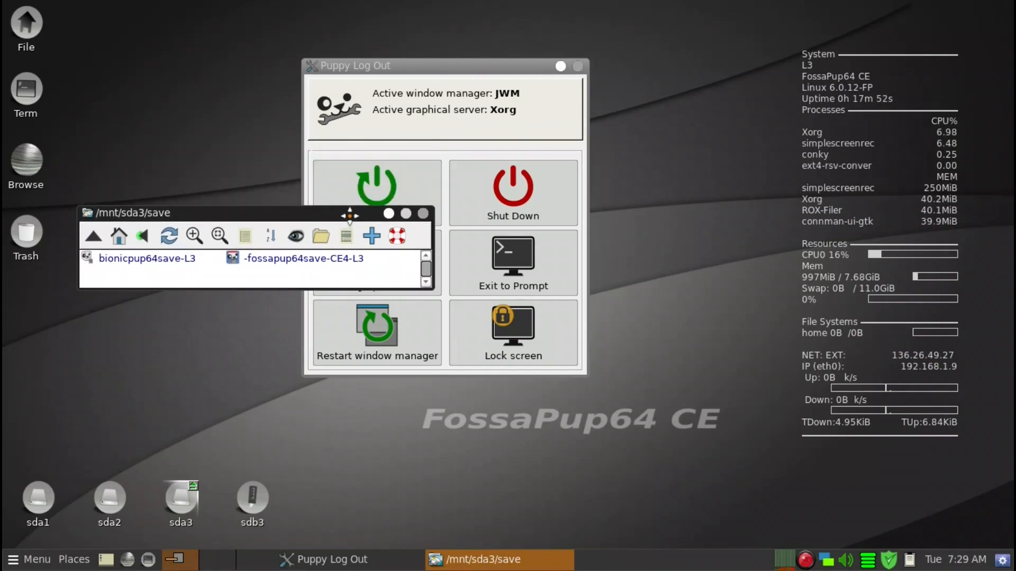
pyautogui.click(425, 213)
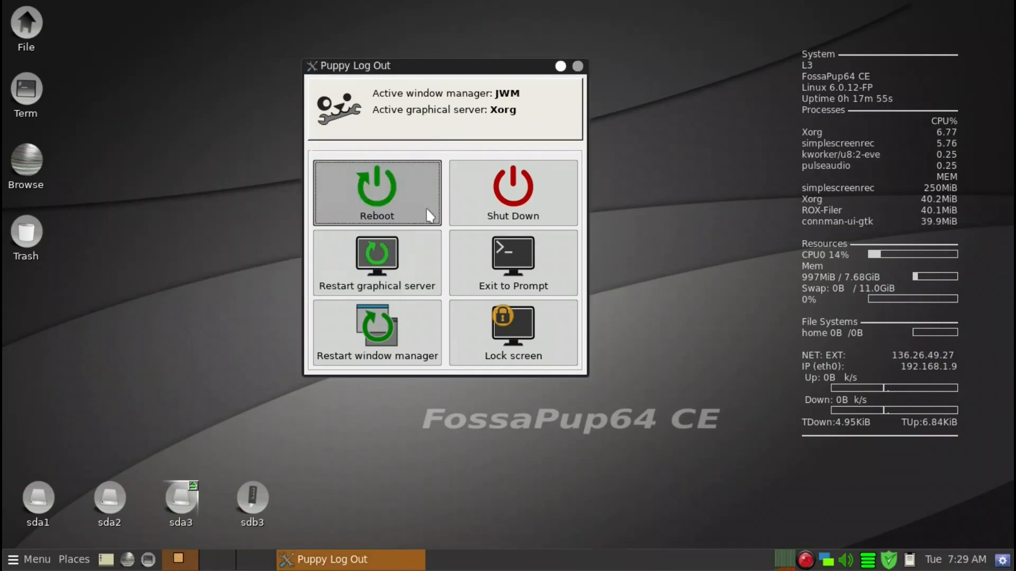